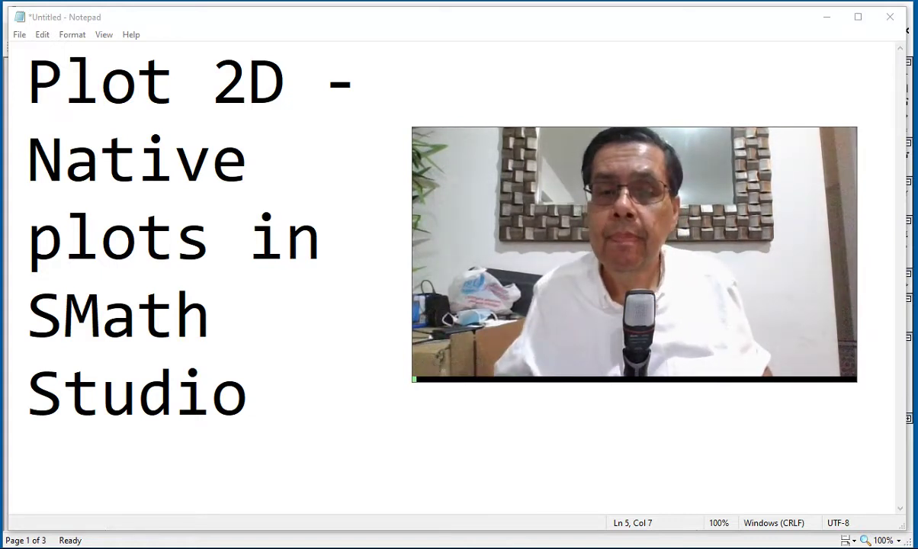
- Switch from the Notepad title card to the ExamplesXYPlot.sm worksheet in SMath Studio
{"action": "key", "text": "alt+Tab"}
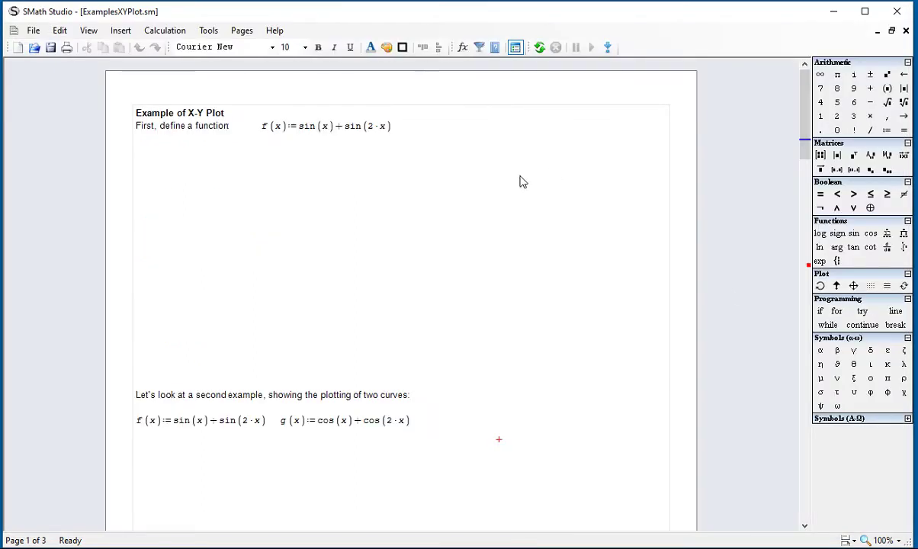
- Zoom the worksheet to 125% and place the cursor below the first heading
{"action": "left_click", "coordinate": [882, 540]}
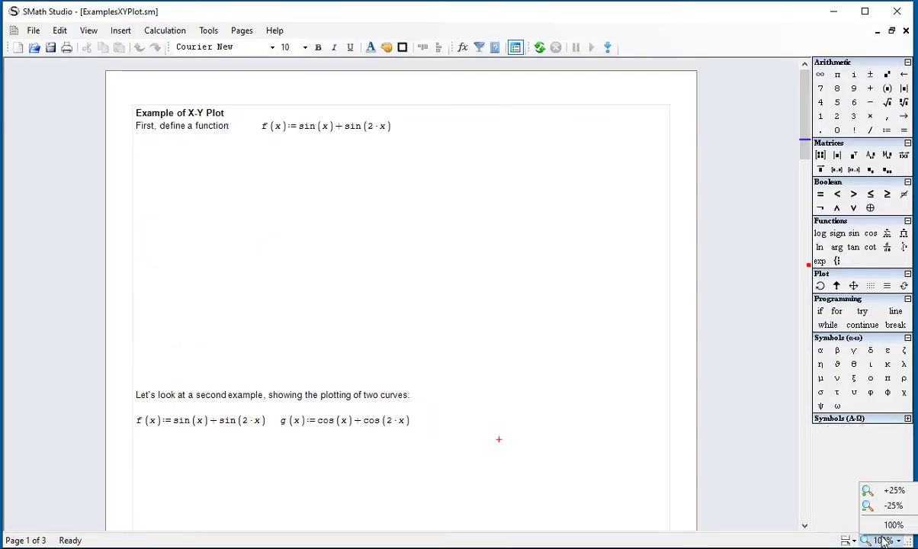
{"action": "left_click", "coordinate": [887, 491]}
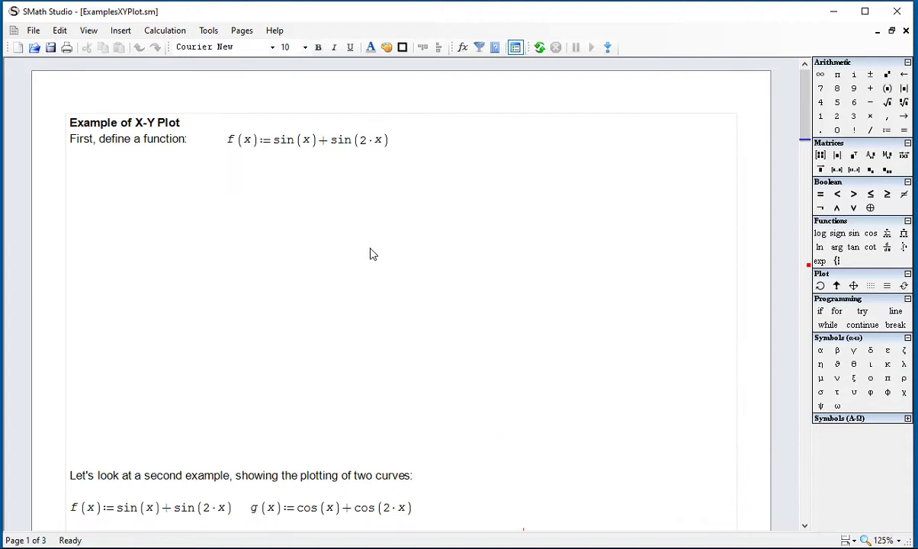
{"action": "left_click_drag", "start_coordinate": [382, 164], "coordinate": [334, 156]}
{"action": "left_click", "coordinate": [397, 204]}
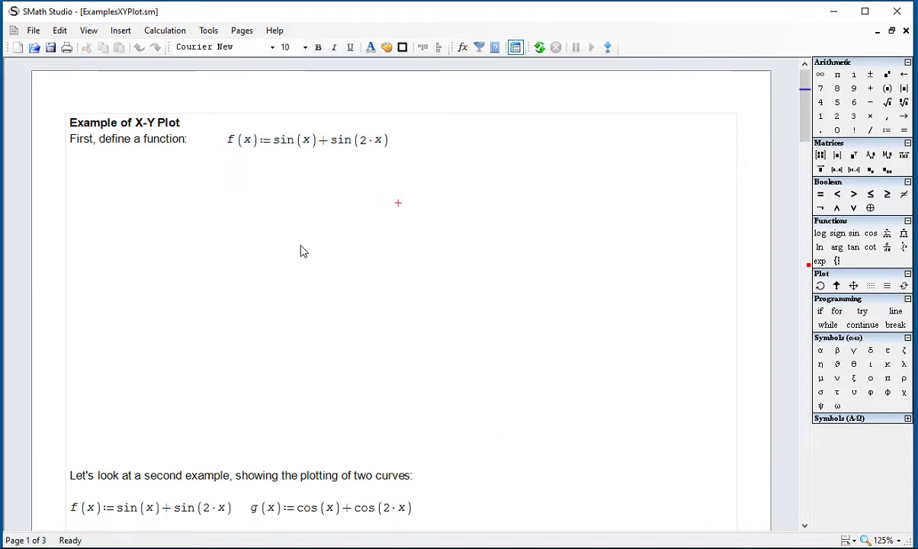
{"action": "left_click", "coordinate": [91, 173]}
- Insert a 2D plot there and enter f(x) to graph sin(x)+sin(2·x)
{"action": "left_click", "coordinate": [121, 33]}
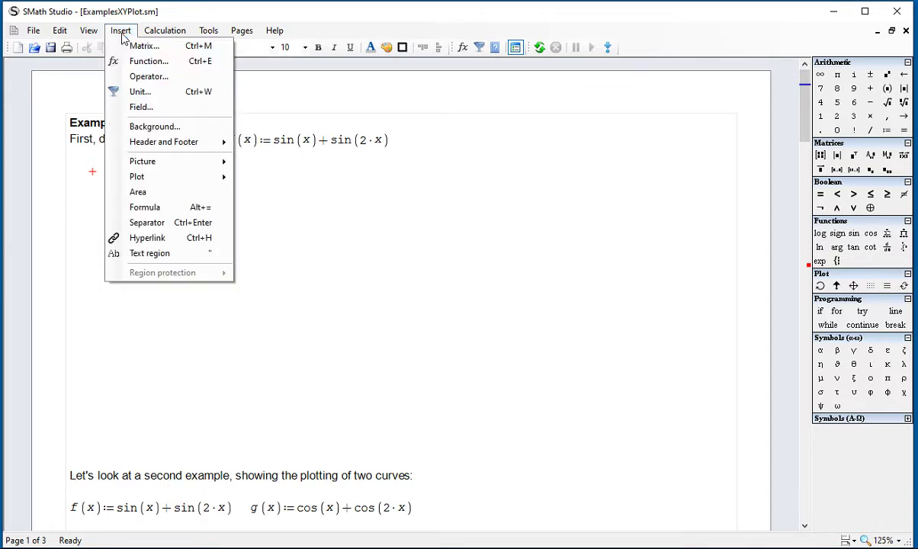
{"action": "mouse_move", "coordinate": [161, 182]}
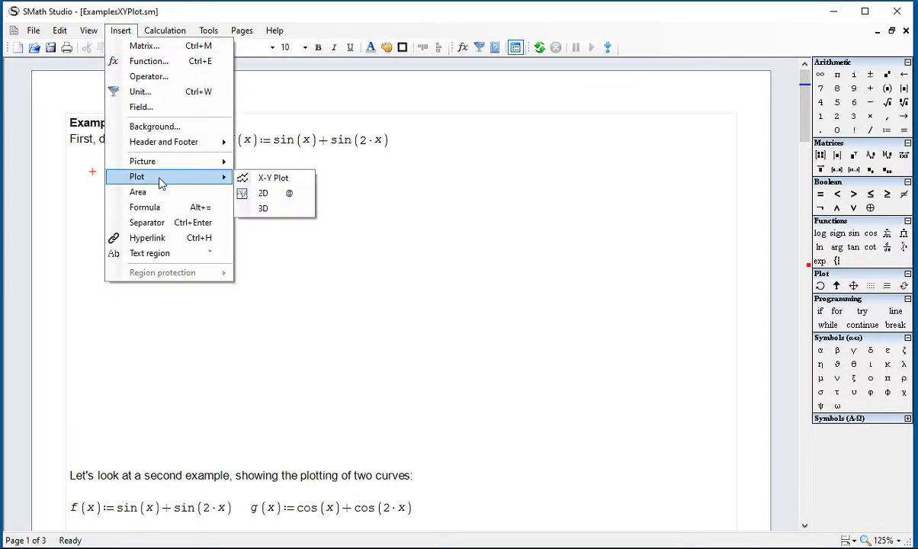
{"action": "left_click", "coordinate": [263, 196]}
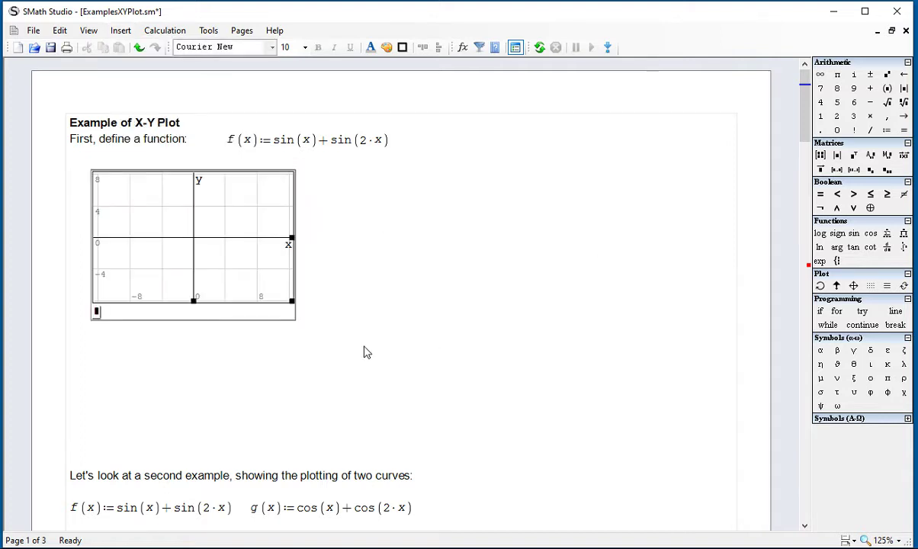
{"action": "left_click", "coordinate": [185, 358]}
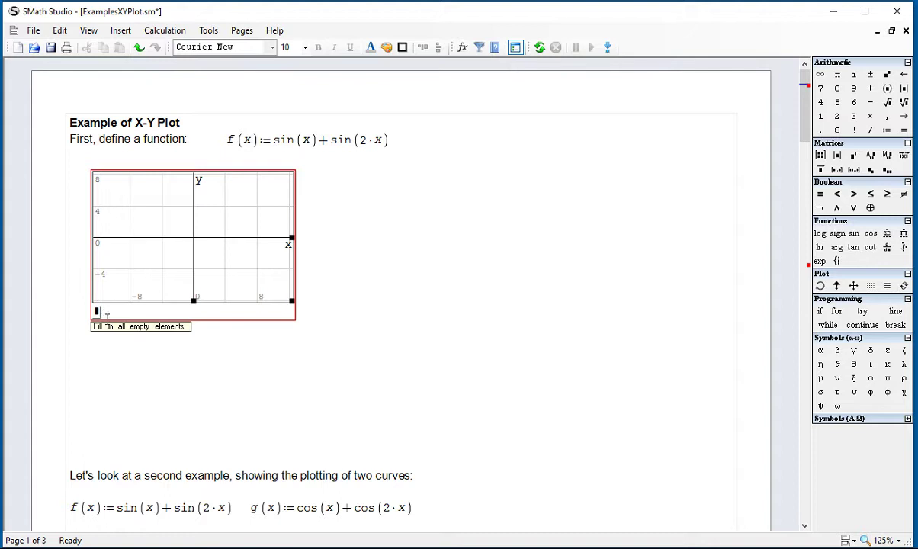
{"action": "type", "text": "f(x"}
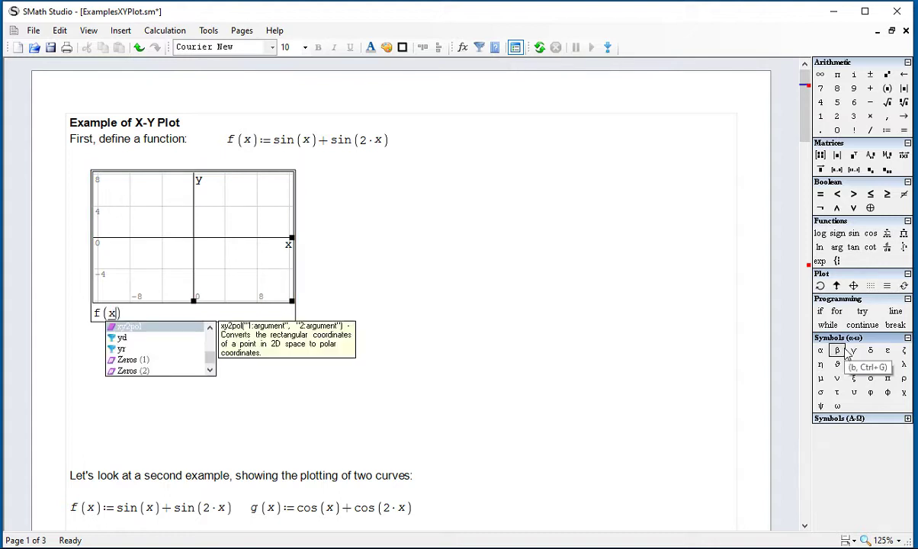
{"action": "left_click", "coordinate": [453, 274]}
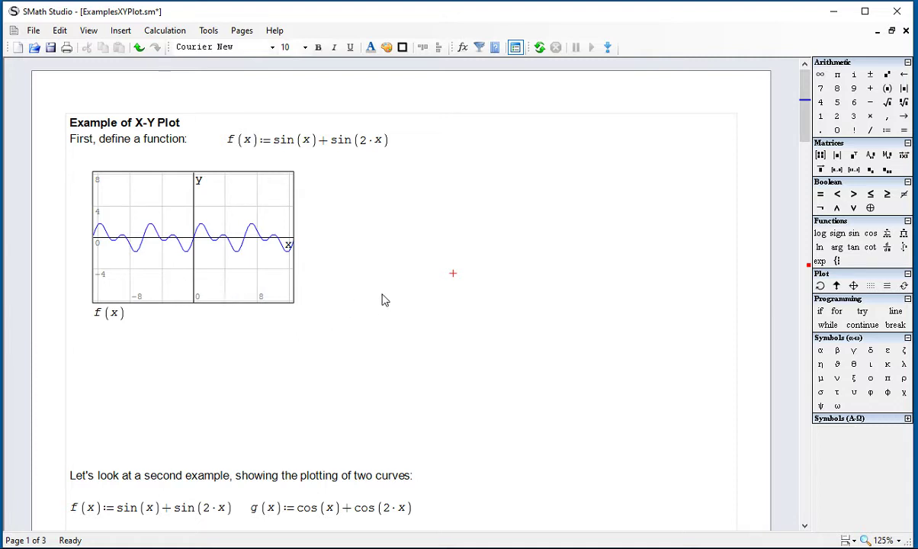
- Drag inside the f(x) plot to pan the y-axis slightly left of centre
{"action": "left_click", "coordinate": [204, 257]}
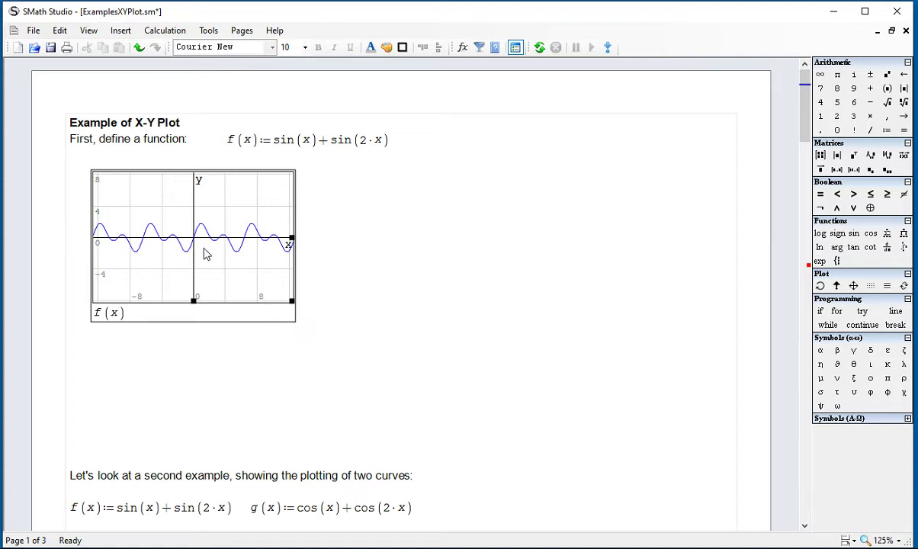
{"action": "mouse_move", "coordinate": [204, 257]}
{"action": "left_mouse_down"}
{"action": "mouse_move", "coordinate": [166, 280]}
{"action": "mouse_move", "coordinate": [158, 266]}
{"action": "mouse_move", "coordinate": [244, 230]}
{"action": "mouse_move", "coordinate": [248, 258]}
{"action": "mouse_move", "coordinate": [196, 274]}
{"action": "mouse_move", "coordinate": [200, 258]}
{"action": "left_mouse_up"}
{"action": "left_click", "coordinate": [533, 290]}
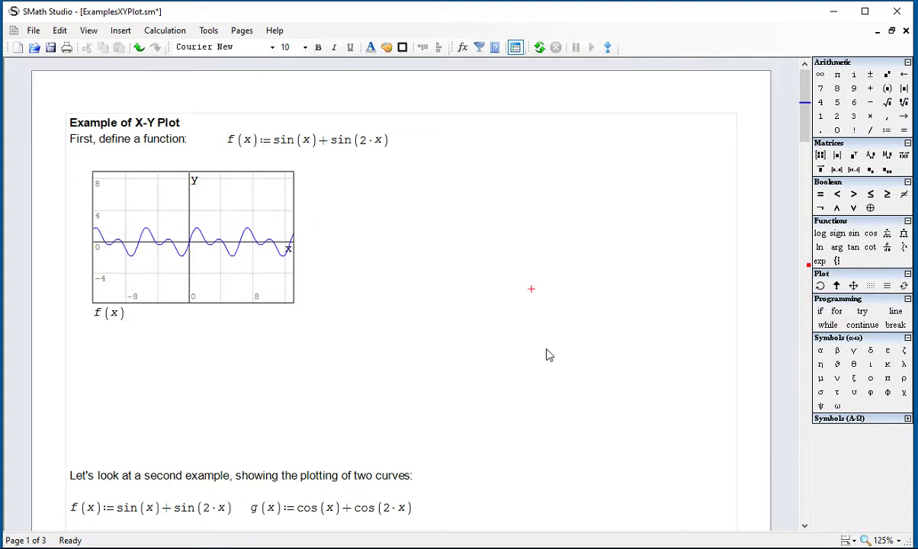
{"action": "left_click", "coordinate": [198, 269]}
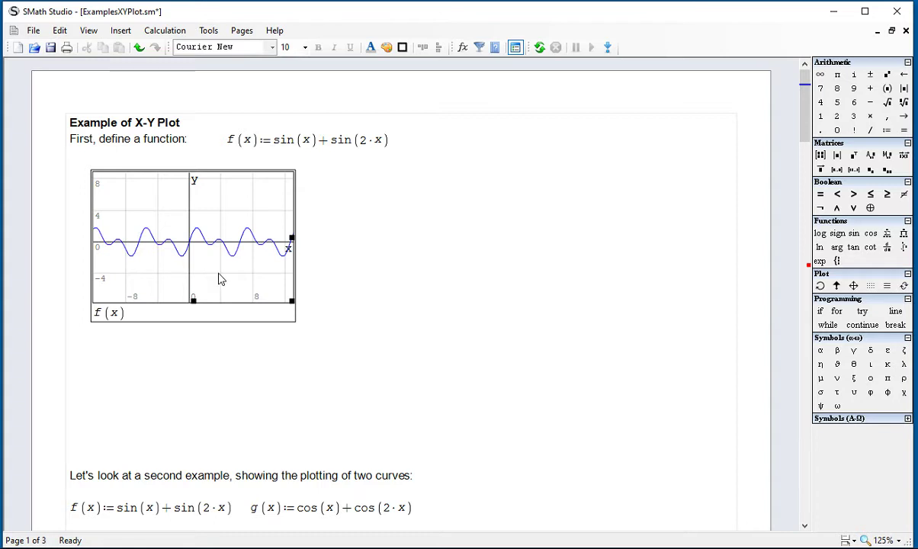
- Wheel-zoom the f(x) plot's x-axis until it spans roughly −4 to 4
{"action": "scroll", "coordinate": [219, 279], "scroll_direction": "up", "scroll_amount": 1}
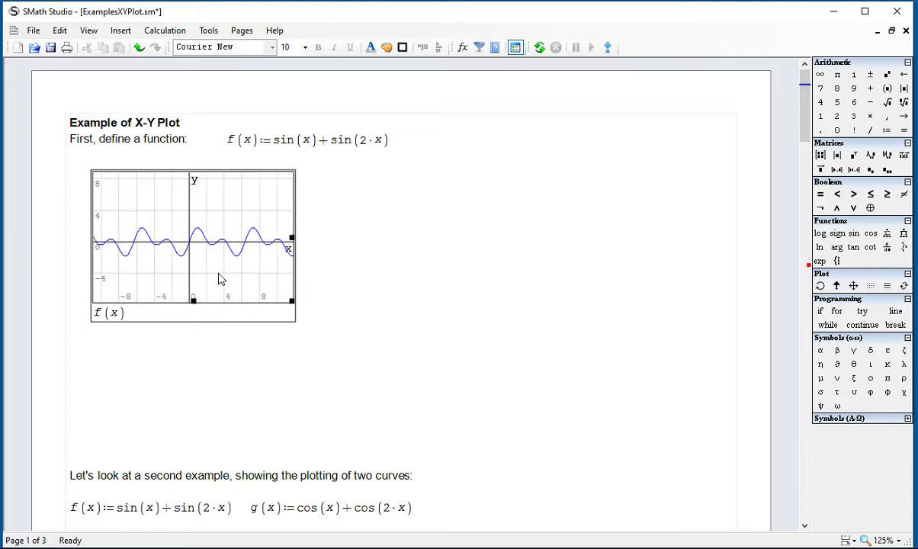
{"action": "scroll", "coordinate": [219, 279], "scroll_direction": "up", "scroll_amount": 2}
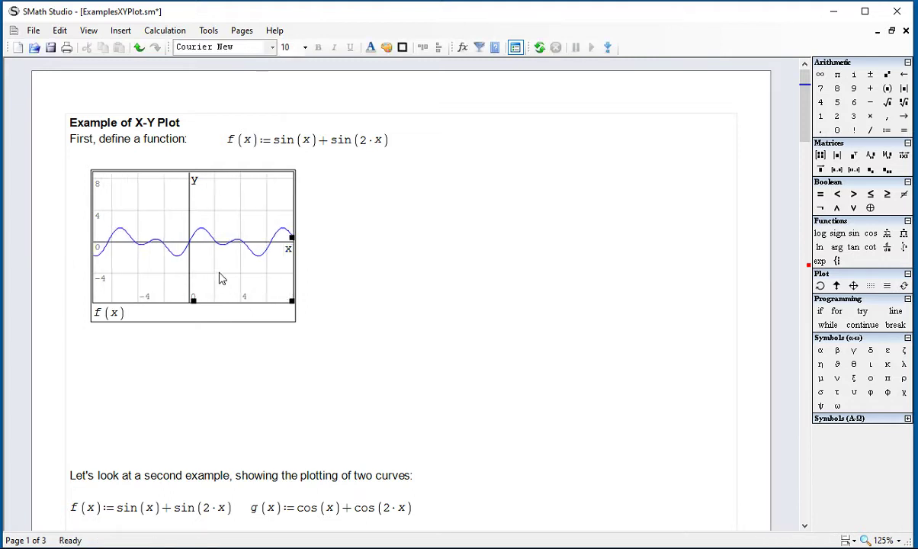
{"action": "scroll", "coordinate": [219, 279], "scroll_direction": "up", "scroll_amount": 1}
{"action": "scroll", "coordinate": [219, 279], "scroll_direction": "up", "scroll_amount": 2}
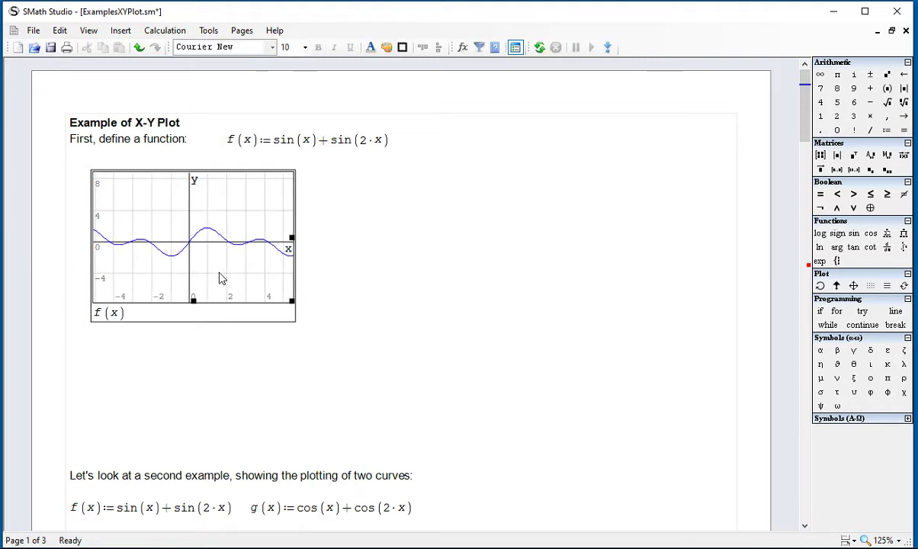
{"action": "scroll", "coordinate": [219, 279], "scroll_direction": "up", "scroll_amount": 1}
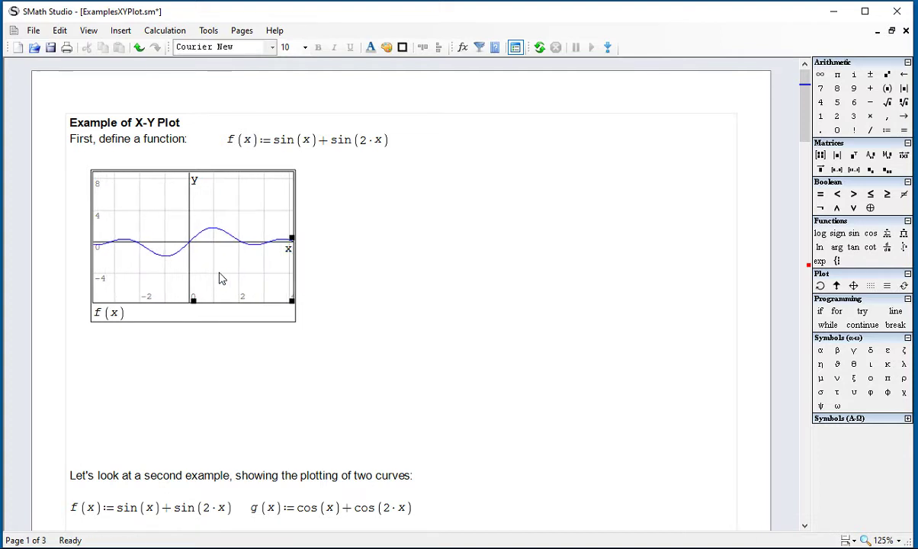
{"action": "scroll", "coordinate": [219, 279], "scroll_direction": "up", "scroll_amount": 2}
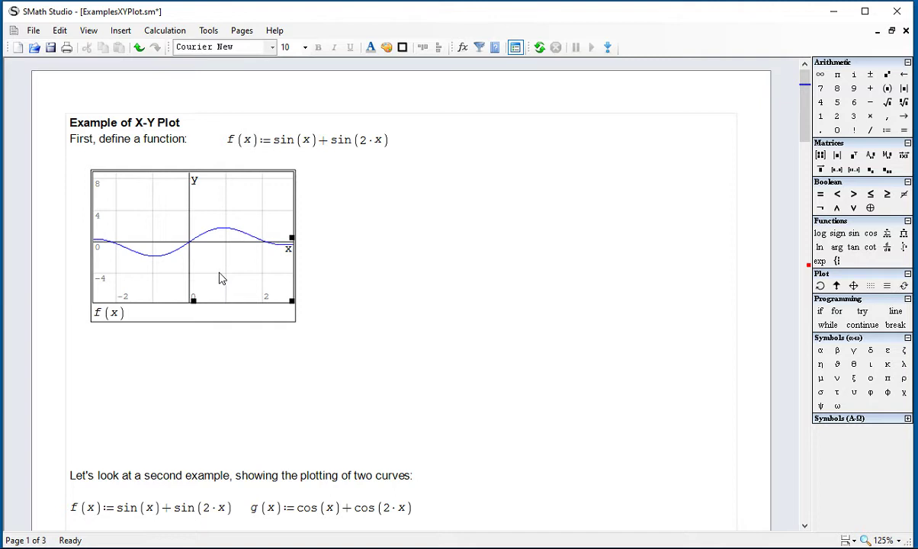
{"action": "scroll", "coordinate": [219, 279], "scroll_direction": "down", "scroll_amount": 3}
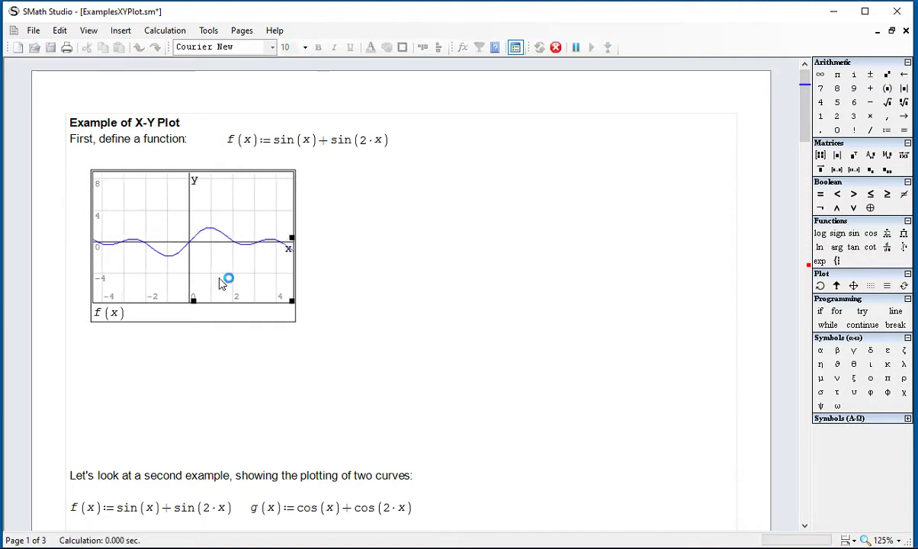
{"action": "scroll", "coordinate": [219, 279], "scroll_direction": "down", "scroll_amount": 4}
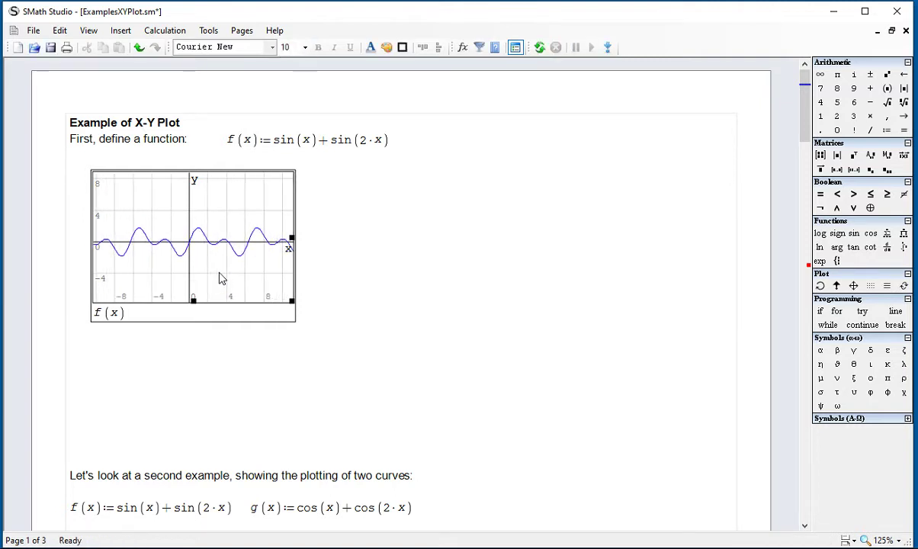
{"action": "scroll", "coordinate": [224, 275], "scroll_direction": "up", "scroll_amount": 3}
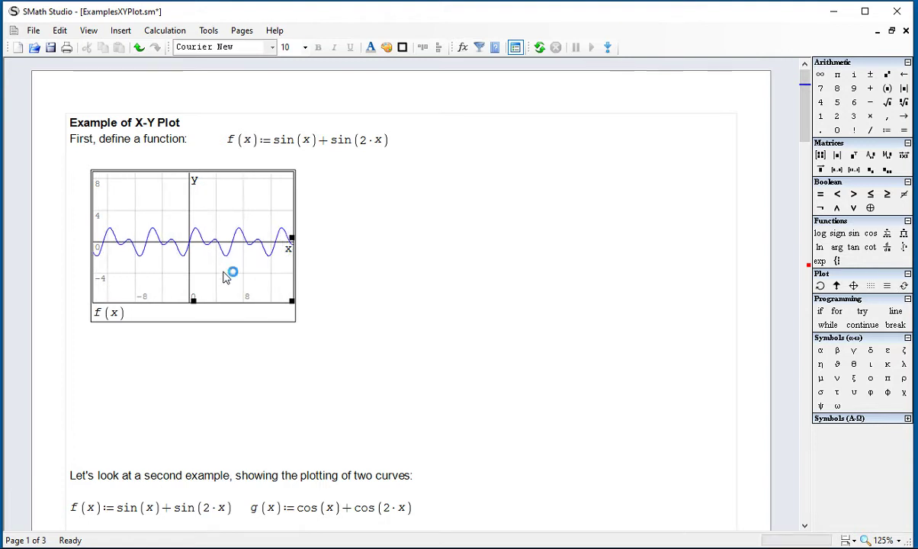
{"action": "scroll", "coordinate": [223, 272], "scroll_direction": "up", "scroll_amount": 3}
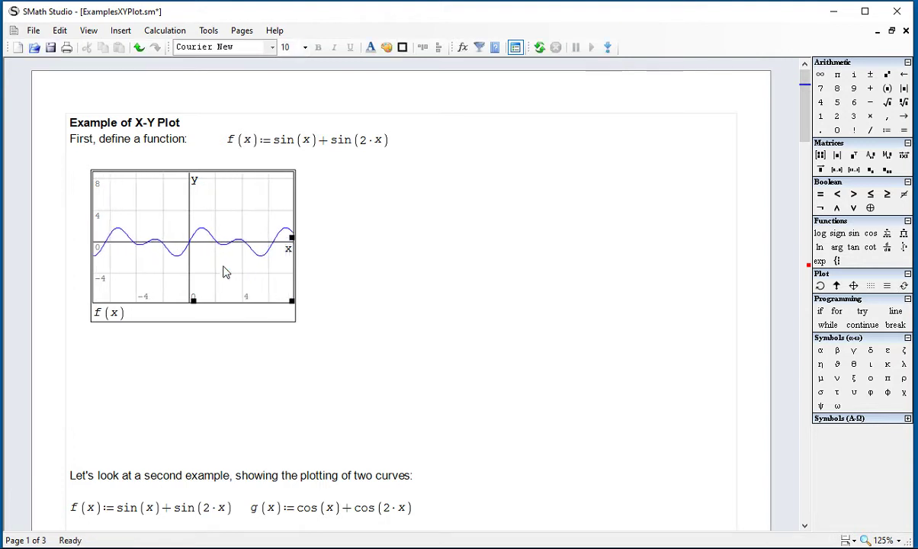
{"action": "scroll", "coordinate": [225, 272], "scroll_direction": "up", "scroll_amount": 3}
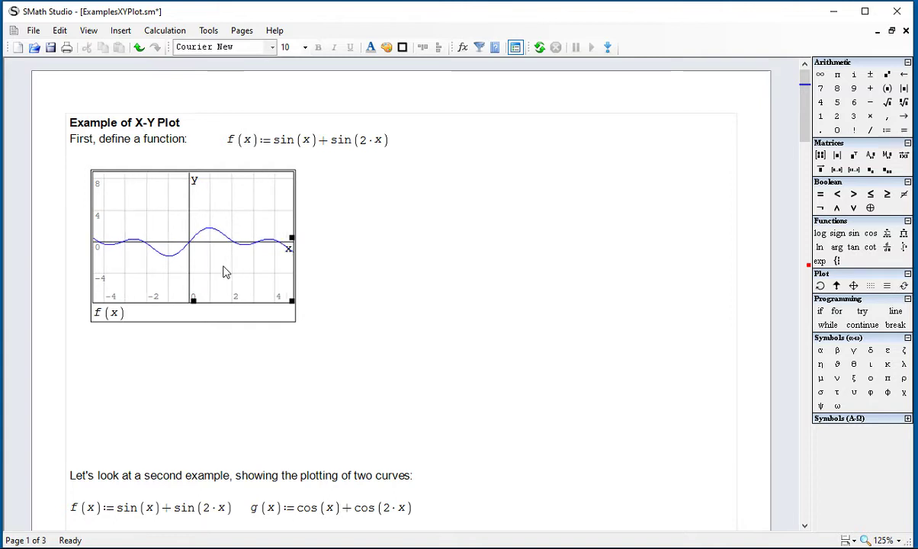
- Shift-scroll the f(x) plot to set its y-axis to about −3 to 4, x staying near −4 to 4
{"action": "scroll", "coordinate": [225, 272], "scroll_direction": "up", "scroll_amount": 4}
{"action": "scroll", "coordinate": [225, 272], "scroll_direction": "up", "scroll_amount": 2}
{"action": "scroll", "coordinate": [225, 272], "scroll_direction": "up", "scroll_amount": 3}
{"action": "scroll", "coordinate": [225, 272], "scroll_direction": "down", "scroll_amount": 3}
{"action": "scroll", "coordinate": [225, 274], "scroll_direction": "up", "scroll_amount": 2}
{"action": "scroll", "coordinate": [225, 273], "scroll_direction": "up", "scroll_amount": 1}
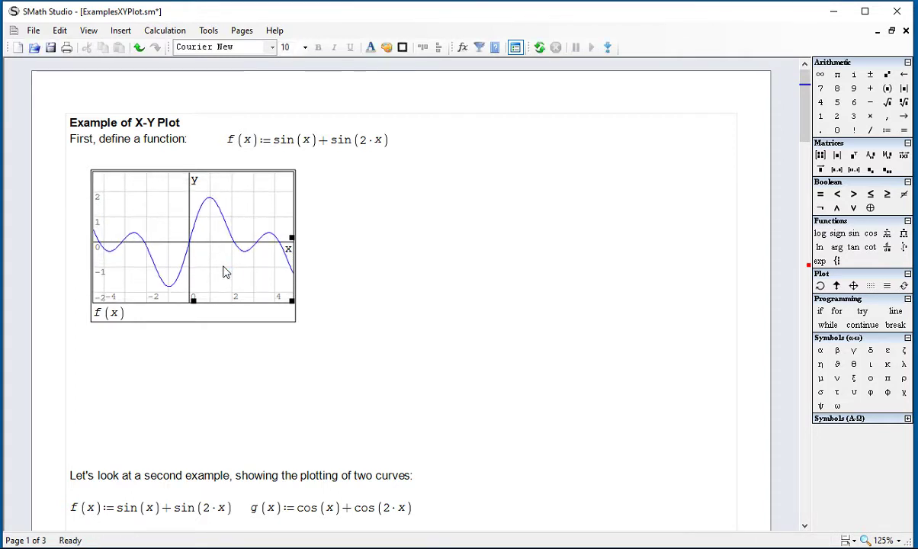
{"action": "left_click", "coordinate": [586, 259]}
{"action": "left_click", "coordinate": [255, 226]}
{"action": "scroll", "coordinate": [260, 223], "scroll_direction": "down", "scroll_amount": 2}
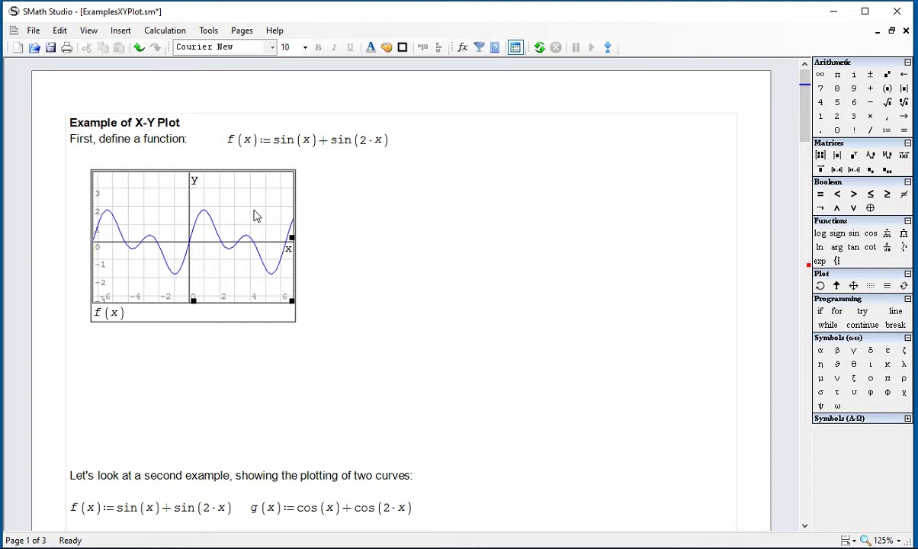
{"action": "scroll", "coordinate": [255, 216], "scroll_direction": "down", "scroll_amount": 1}
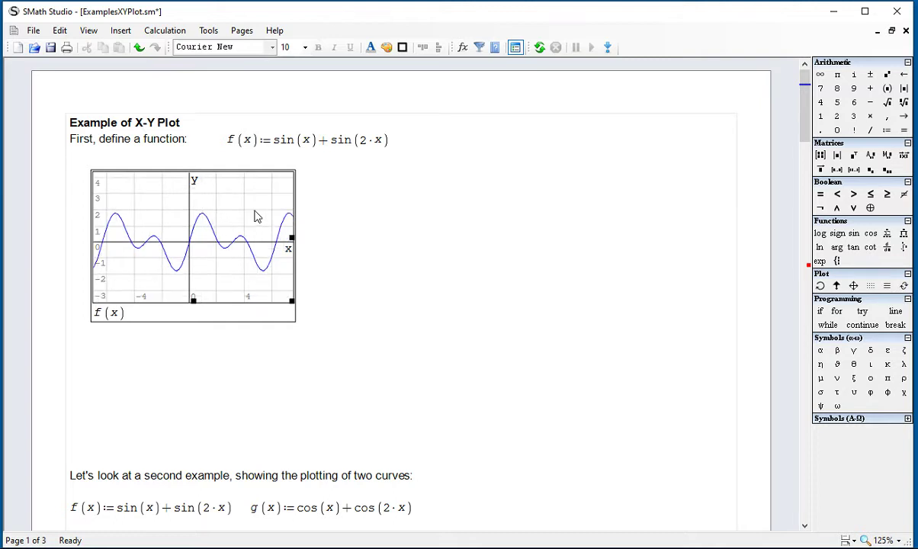
{"action": "scroll", "coordinate": [255, 218], "scroll_direction": "up", "scroll_amount": 2}
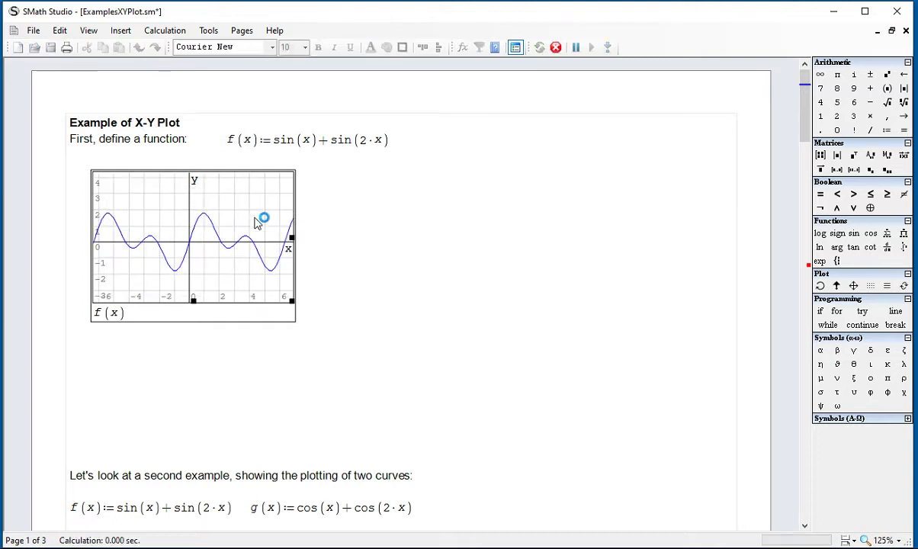
{"action": "scroll", "coordinate": [256, 218], "scroll_direction": "up", "scroll_amount": 2}
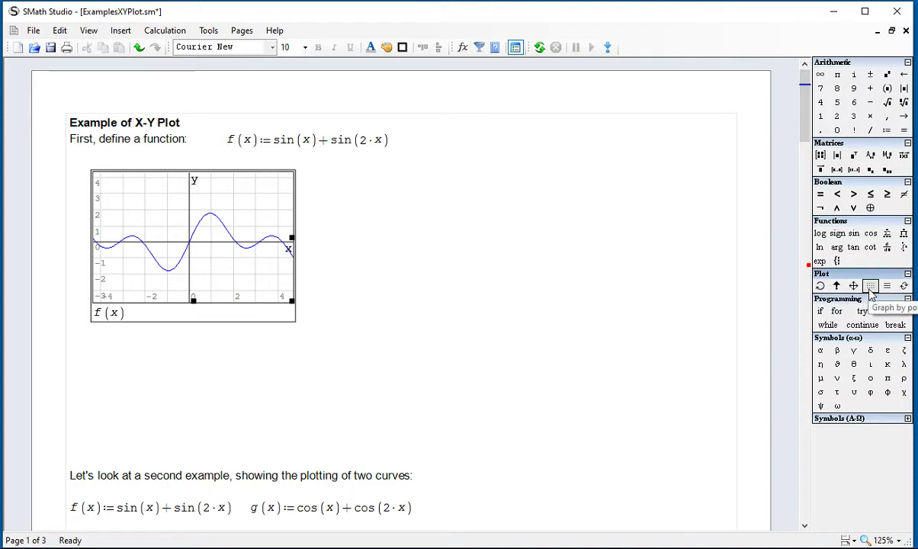
- Draw the f(x) curve as points and zoom the plot back out to about −8..8 by −5..7
{"action": "left_click", "coordinate": [871, 293]}
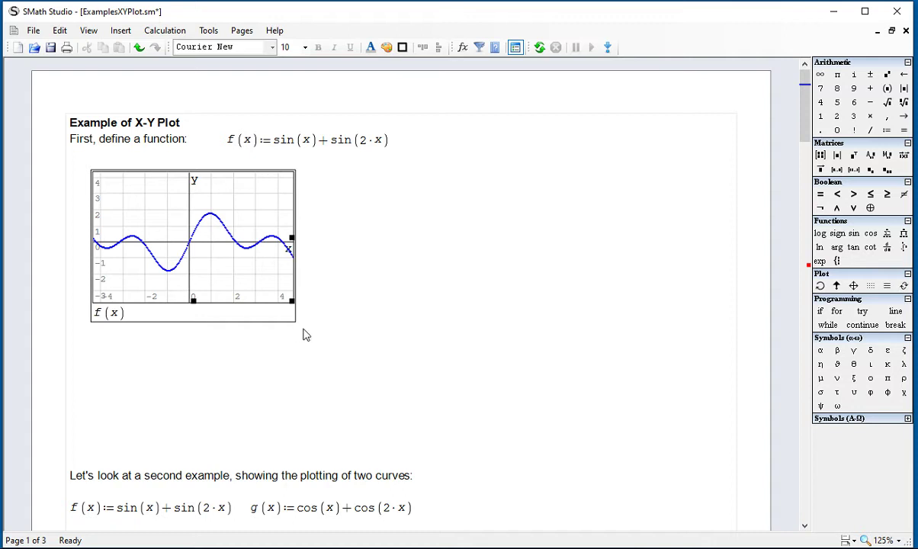
{"action": "left_click", "coordinate": [539, 388]}
{"action": "left_click", "coordinate": [248, 307]}
{"action": "left_click", "coordinate": [311, 313]}
{"action": "left_click", "coordinate": [269, 297]}
{"action": "scroll", "coordinate": [268, 297], "scroll_direction": "down", "scroll_amount": 3}
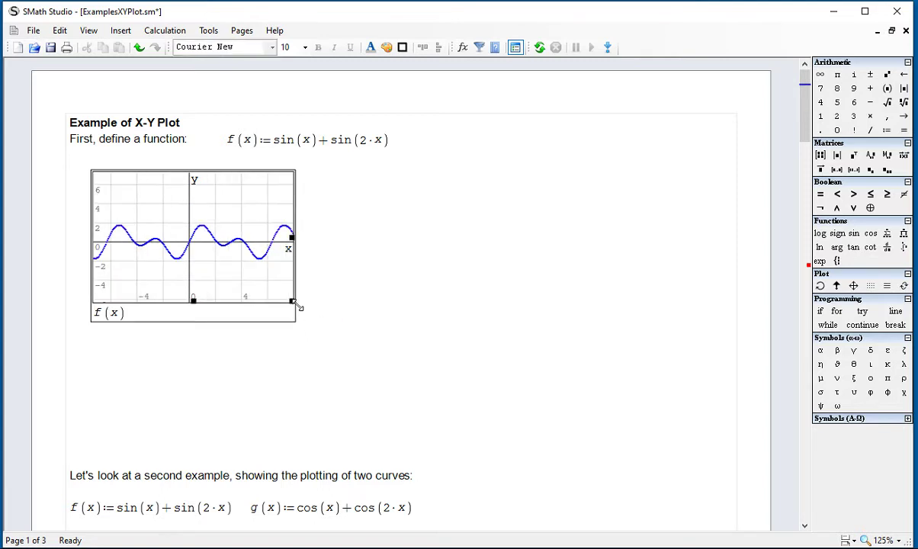
- Drag the f(x) plot's corner to double its width and widen its x-axis to about −18 to 18
{"action": "left_click_drag", "start_coordinate": [292, 302], "coordinate": [592, 400]}
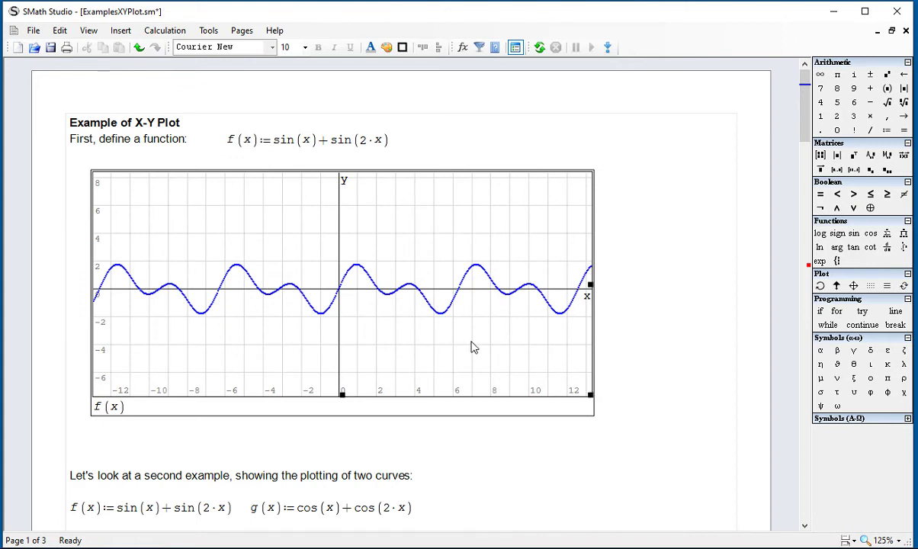
{"action": "scroll", "coordinate": [471, 347], "scroll_direction": "up", "scroll_amount": 5}
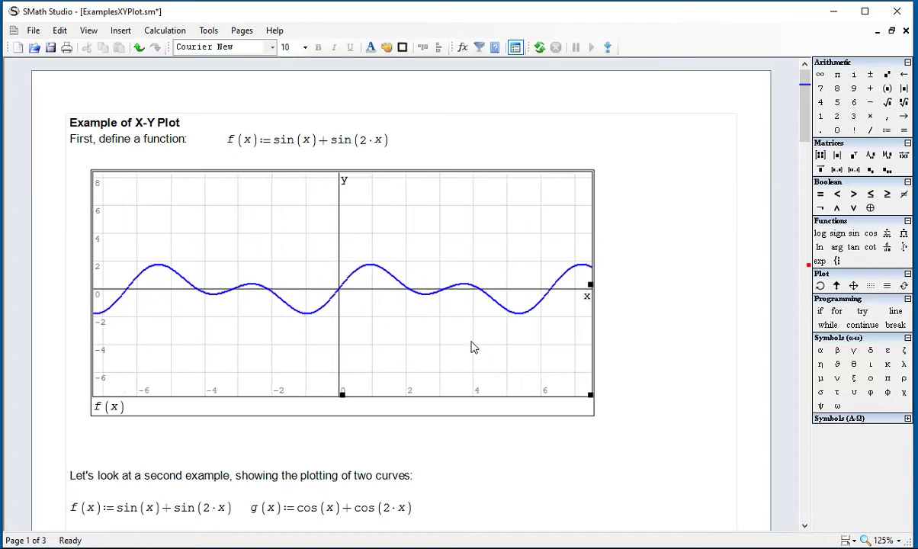
{"action": "scroll", "coordinate": [471, 348], "scroll_direction": "down", "scroll_amount": 8}
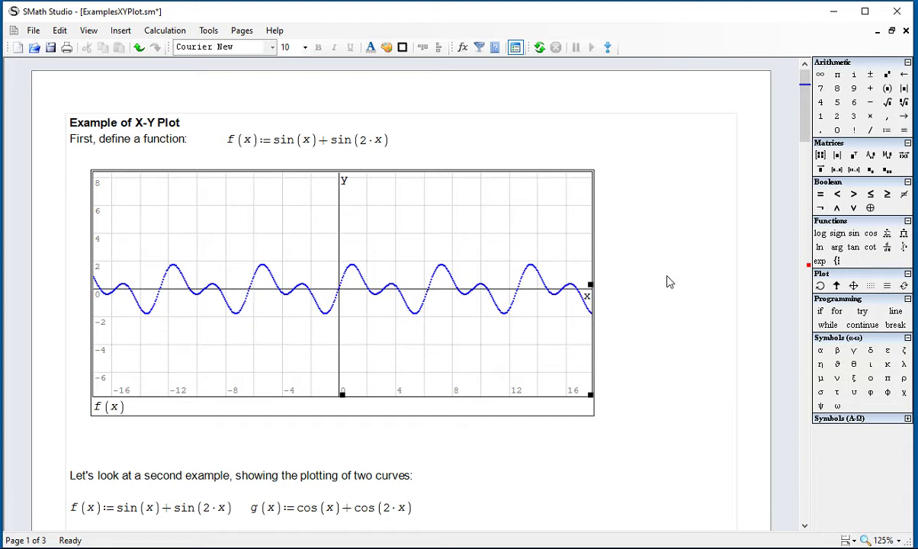
{"action": "scroll", "coordinate": [652, 354], "scroll_direction": "down", "scroll_amount": 1}
{"action": "scroll", "coordinate": [652, 354], "scroll_direction": "down", "scroll_amount": 1}
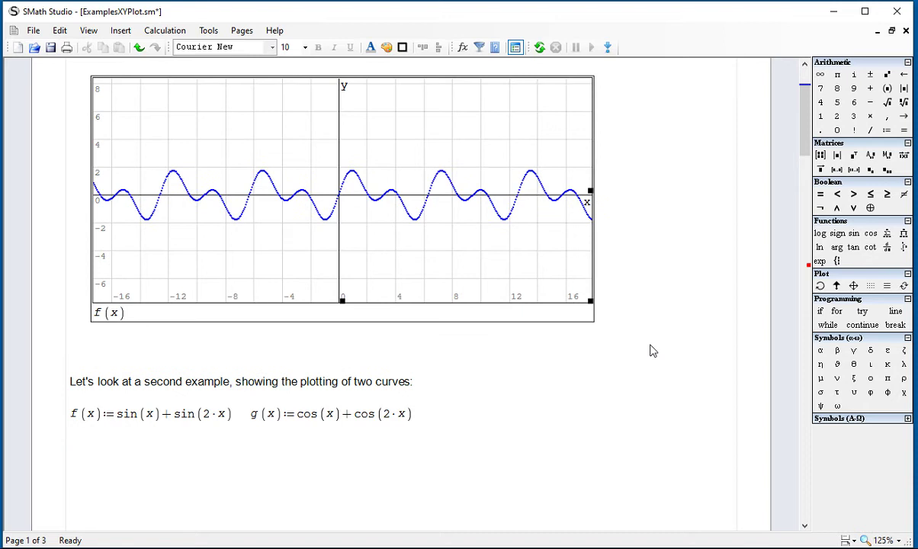
{"action": "scroll", "coordinate": [652, 350], "scroll_direction": "down", "scroll_amount": 1}
{"action": "scroll", "coordinate": [652, 344], "scroll_direction": "down", "scroll_amount": 1}
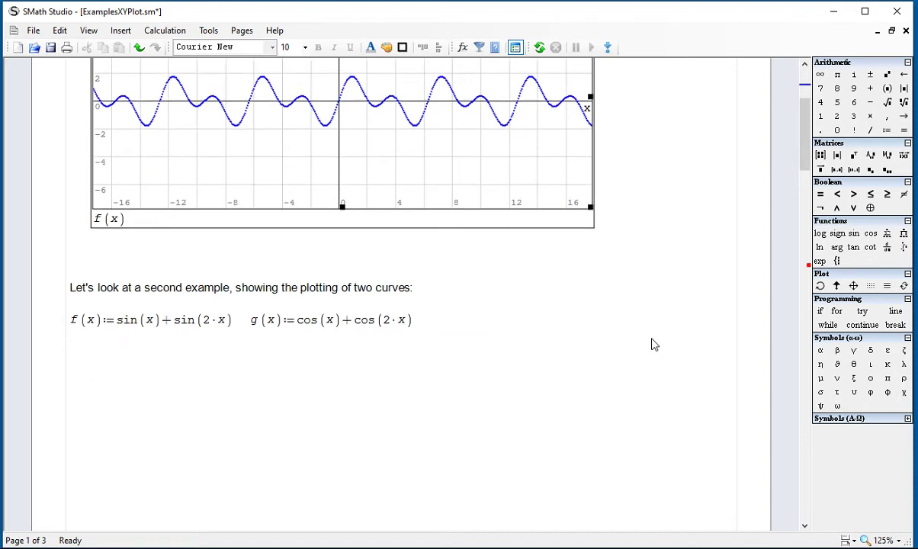
{"action": "scroll", "coordinate": [652, 345], "scroll_direction": "down", "scroll_amount": 1}
{"action": "scroll", "coordinate": [652, 345], "scroll_direction": "up", "scroll_amount": 3}
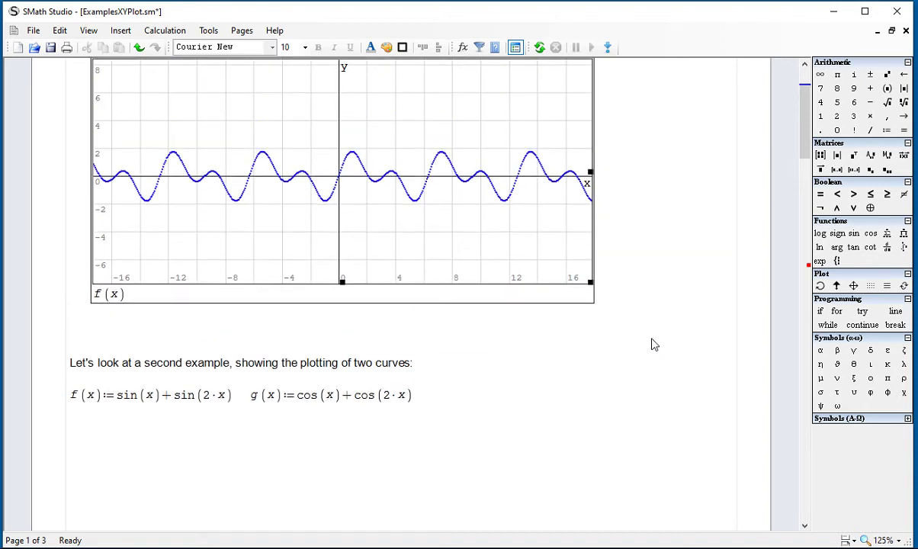
{"action": "scroll", "coordinate": [652, 344], "scroll_direction": "up", "scroll_amount": 1}
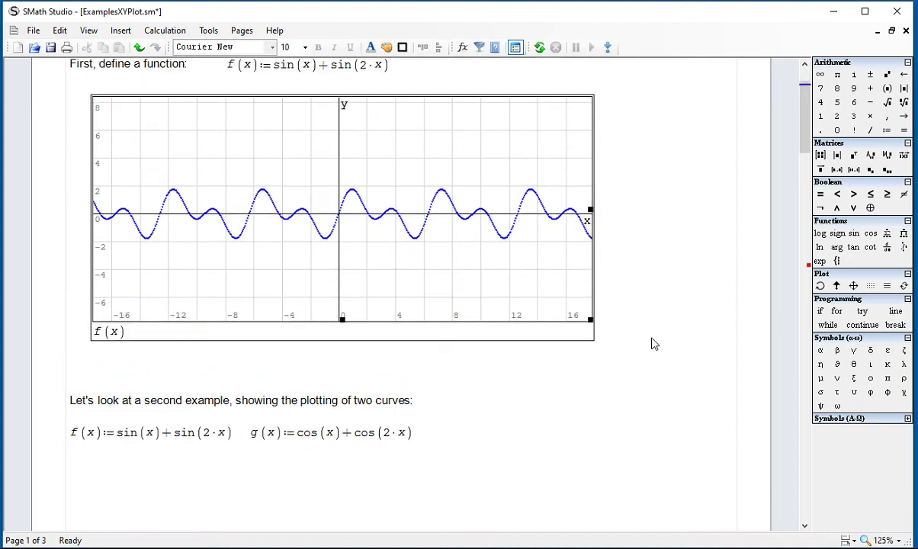
{"action": "scroll", "coordinate": [652, 343], "scroll_direction": "down", "scroll_amount": 3}
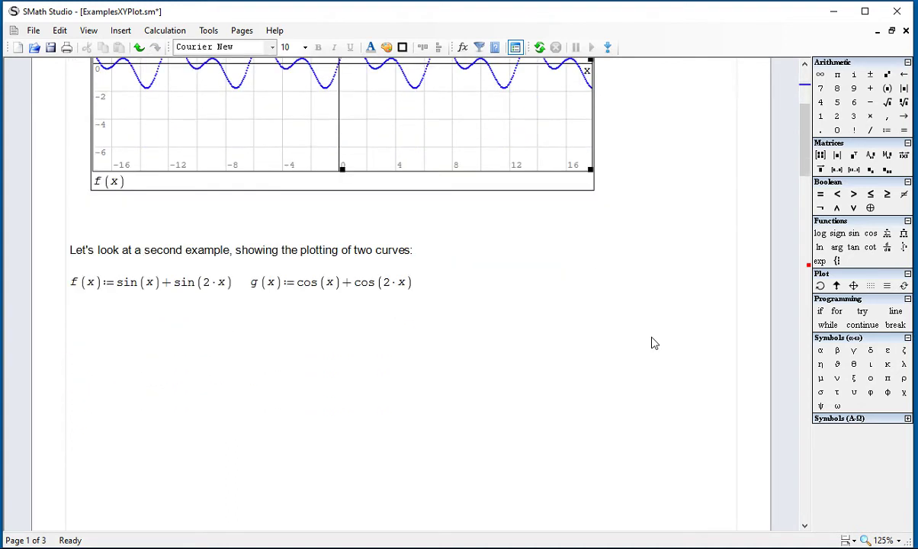
- Paste a copy of the f(x) plot below the second example's formulas
{"action": "scroll", "coordinate": [652, 343], "scroll_direction": "down", "scroll_amount": 2}
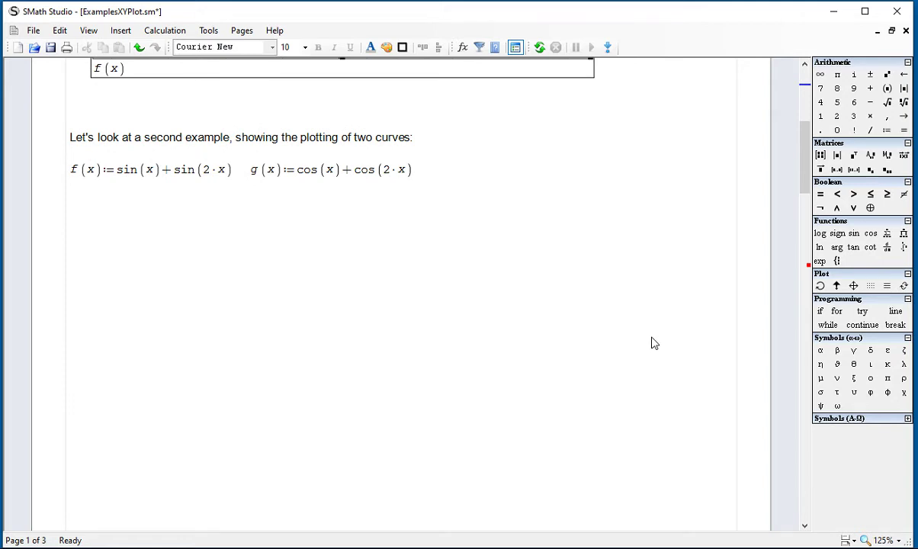
{"action": "scroll", "coordinate": [654, 343], "scroll_direction": "up", "scroll_amount": 6}
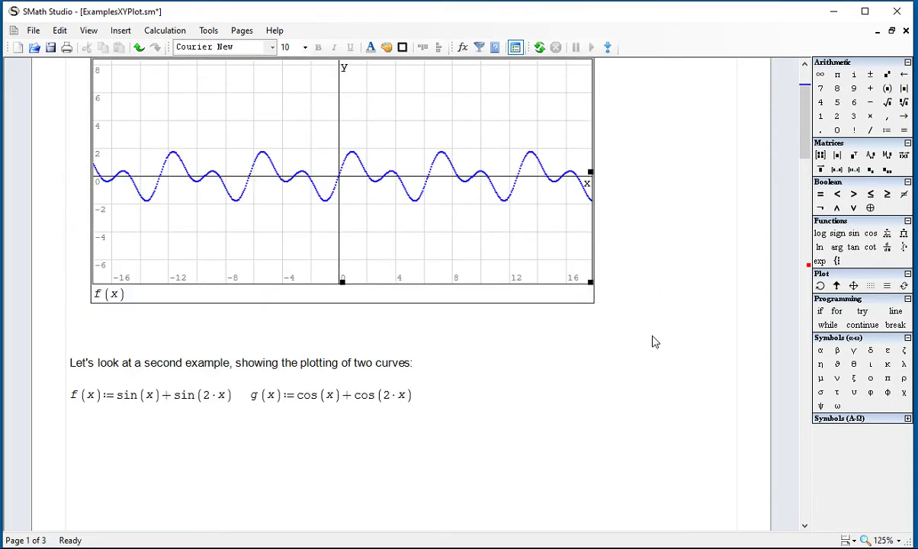
{"action": "scroll", "coordinate": [653, 342], "scroll_direction": "up", "scroll_amount": 1}
{"action": "left_click_drag", "start_coordinate": [664, 309], "coordinate": [523, 298]}
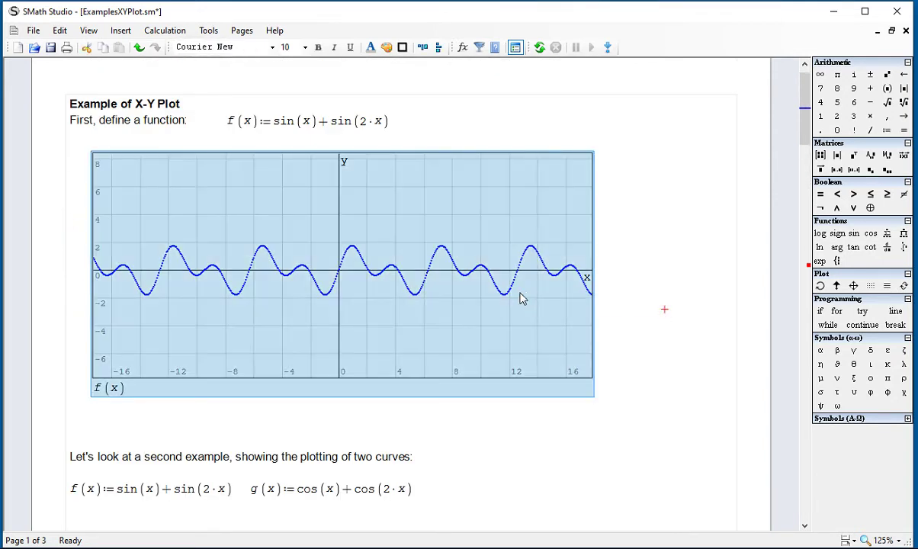
{"action": "scroll", "coordinate": [522, 298], "scroll_direction": "down", "scroll_amount": 6}
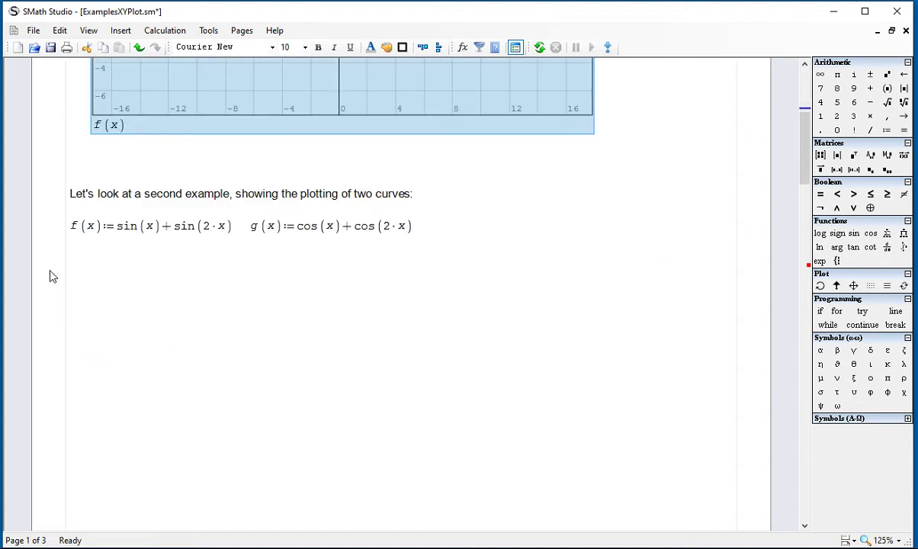
{"action": "left_click", "coordinate": [77, 259]}
{"action": "key", "text": "ctrl+v"}
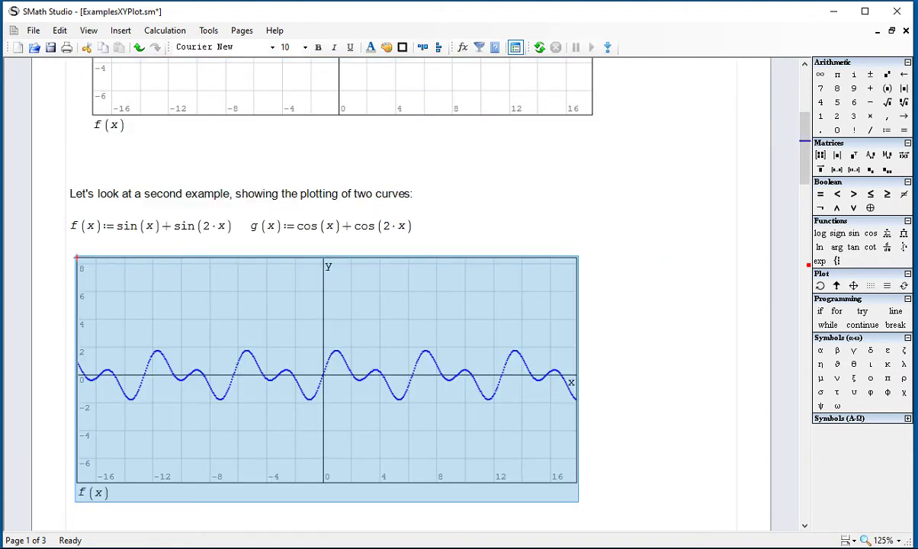
{"action": "left_click", "coordinate": [672, 372]}
{"action": "scroll", "coordinate": [619, 450], "scroll_direction": "down", "scroll_amount": 1}
{"action": "scroll", "coordinate": [619, 450], "scroll_direction": "down", "scroll_amount": 2}
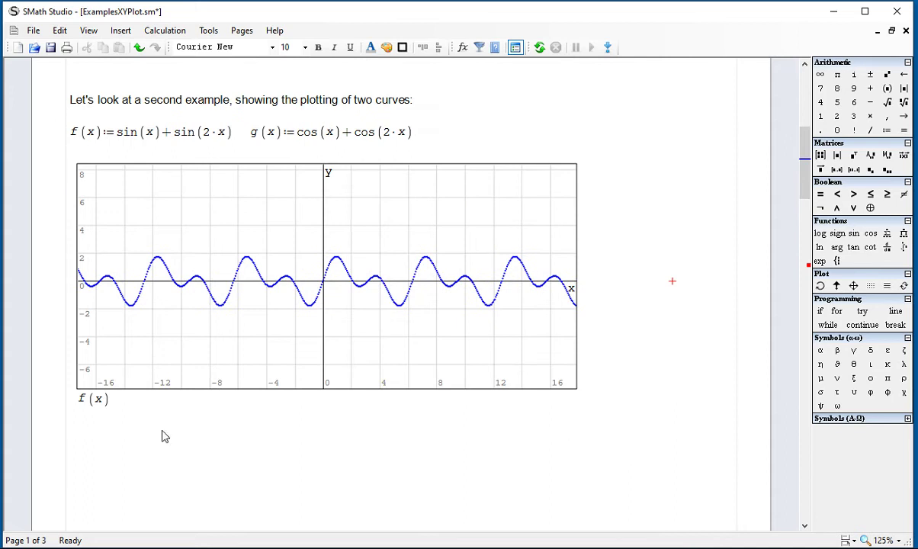
- Add g(x) as a second curve alongside f(x) in the pasted plot
{"action": "left_click", "coordinate": [81, 402]}
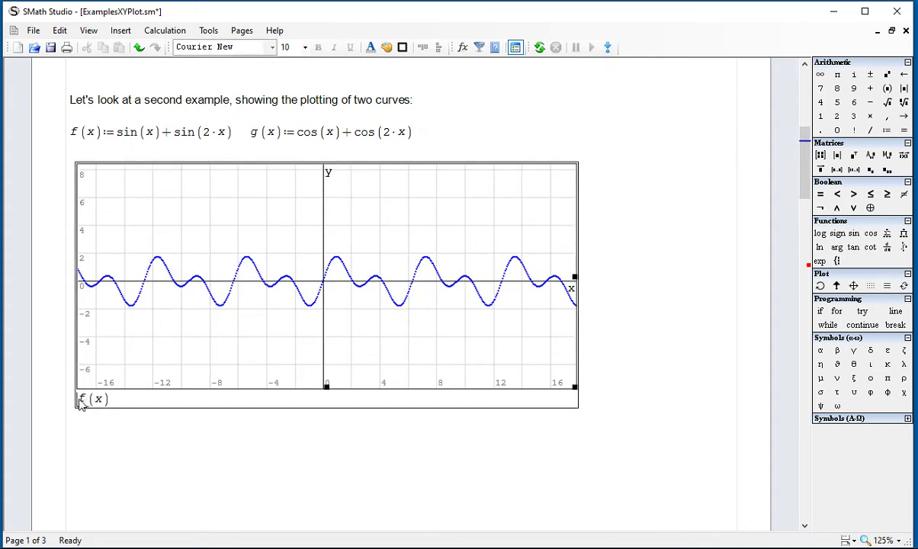
{"action": "left_click_drag", "start_coordinate": [78, 400], "coordinate": [100, 400]}
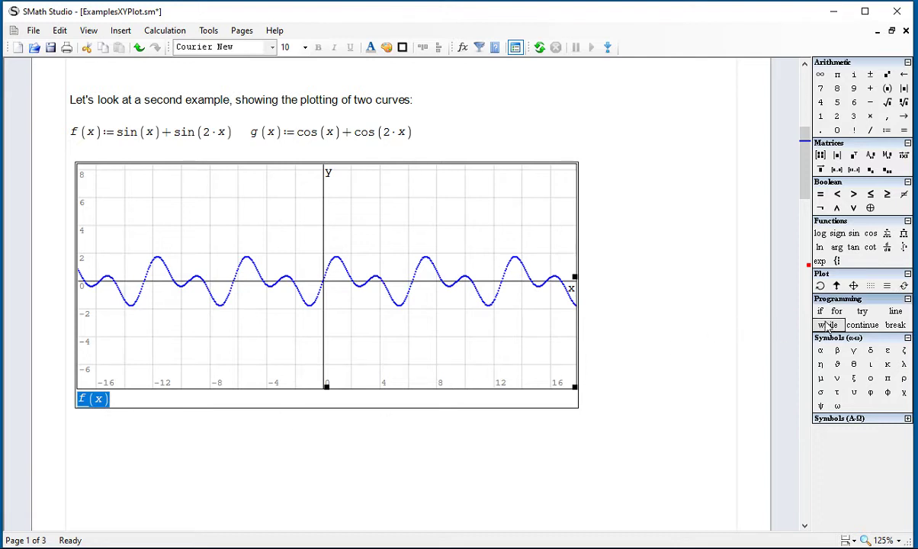
{"action": "left_click", "coordinate": [838, 261]}
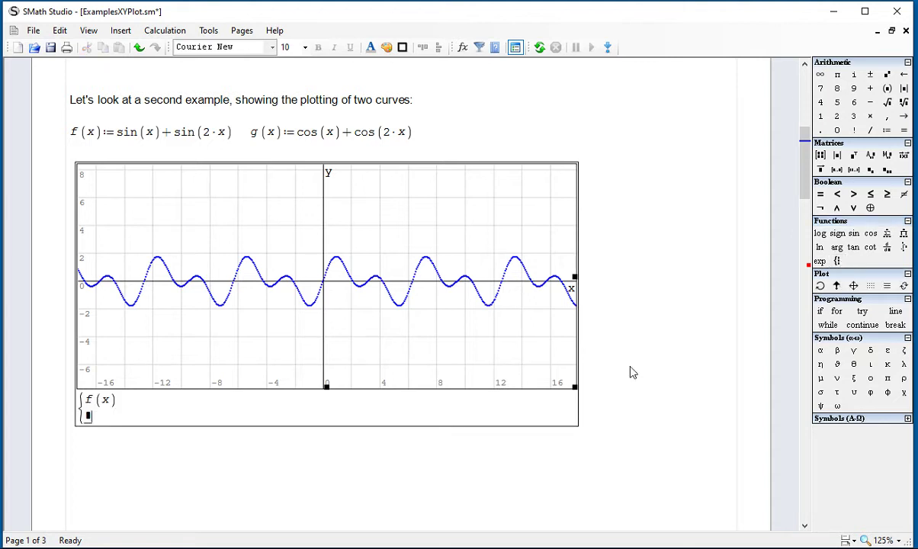
{"action": "type", "text": "g(x"}
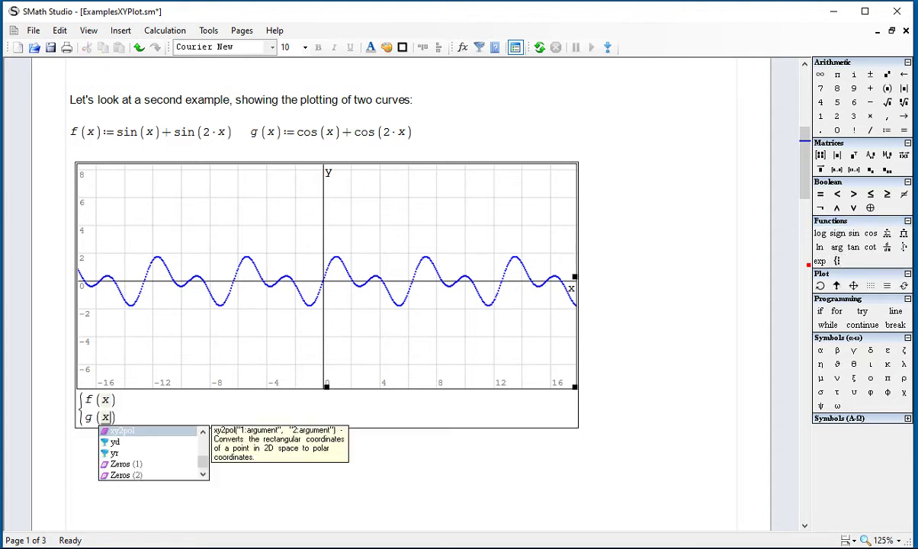
{"action": "key", "text": "Return"}
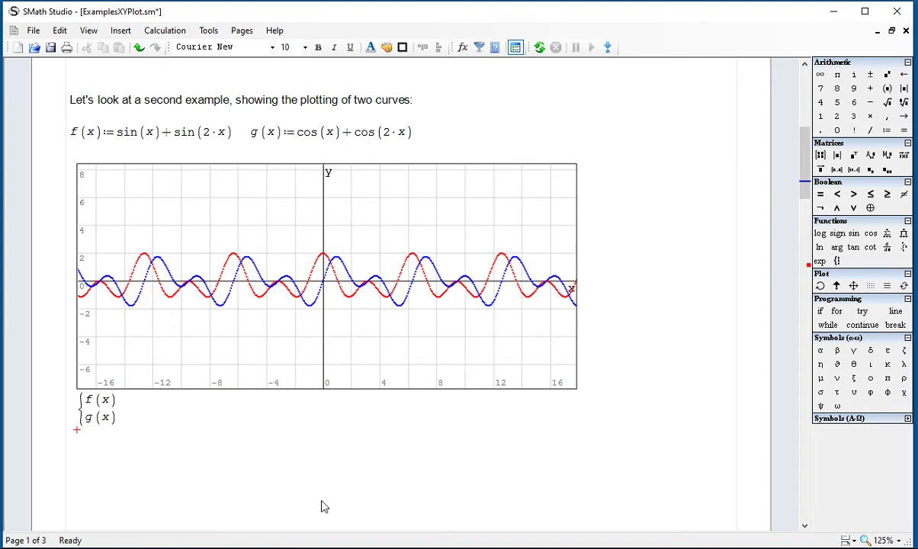
- Zoom the f(x)/g(x) plot's axes to roughly −5 to 5 horizontally and −2 to 2.5 vertically
{"action": "left_click", "coordinate": [397, 254]}
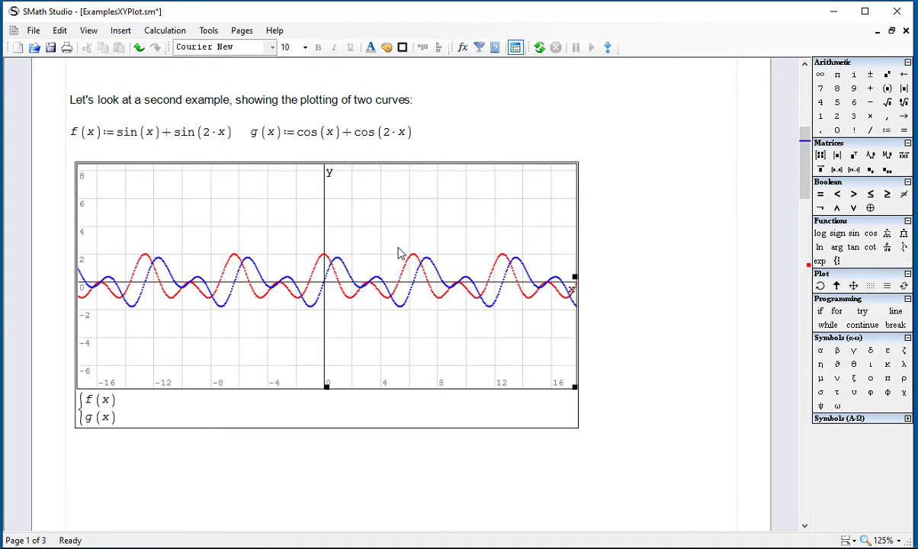
{"action": "left_click_drag", "start_coordinate": [398, 254], "coordinate": [403, 238]}
{"action": "scroll", "coordinate": [399, 238], "scroll_direction": "up", "scroll_amount": 1}
{"action": "scroll", "coordinate": [399, 238], "scroll_direction": "up", "scroll_amount": 2}
{"action": "scroll", "coordinate": [401, 235], "scroll_direction": "up", "scroll_amount": 1}
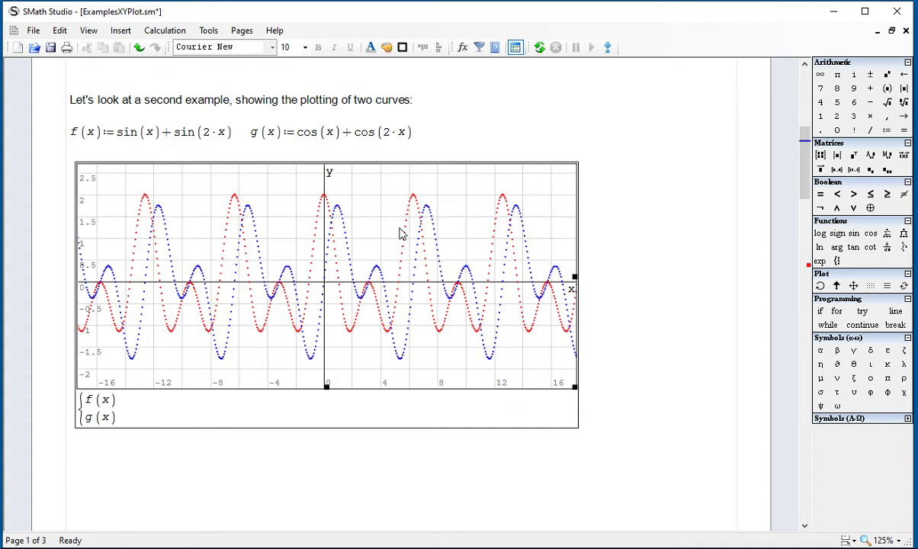
{"action": "scroll", "coordinate": [400, 233], "scroll_direction": "up", "scroll_amount": 3}
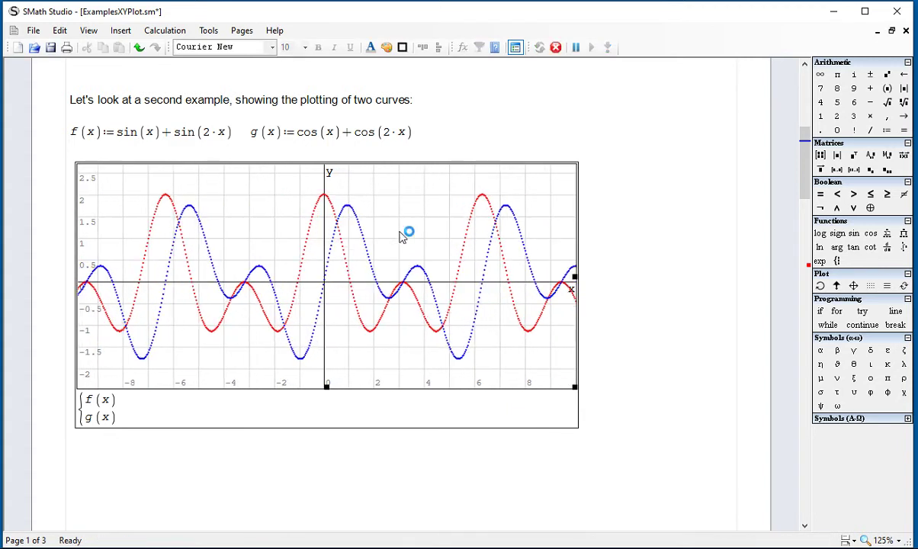
{"action": "scroll", "coordinate": [400, 232], "scroll_direction": "up", "scroll_amount": 3}
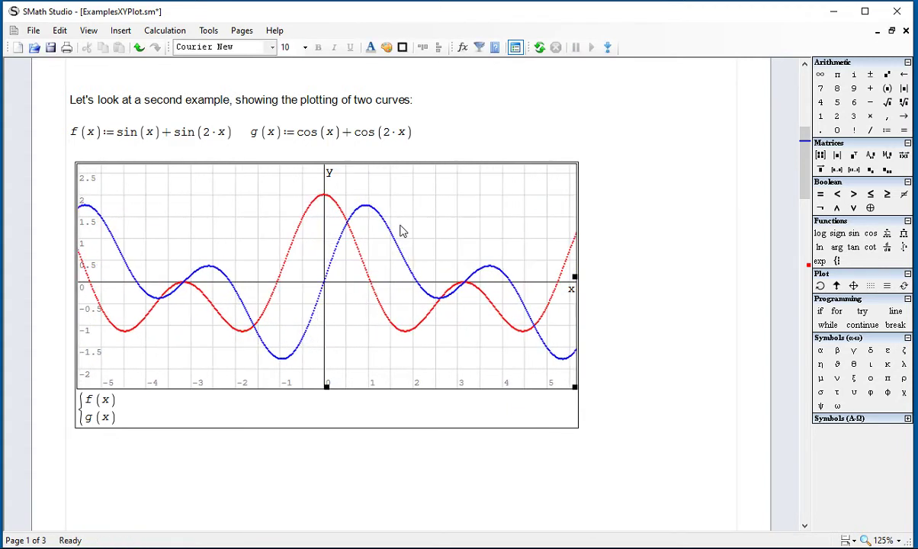
{"action": "scroll", "coordinate": [402, 231], "scroll_direction": "up", "scroll_amount": 1}
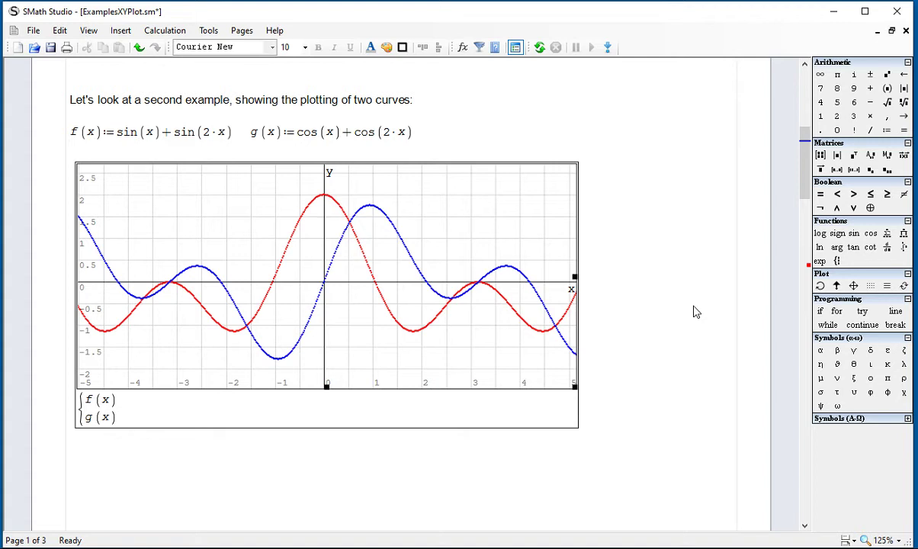
- Scroll to the Third example and select its damped f(x), g(x) and xx range definitions
{"action": "scroll", "coordinate": [695, 311], "scroll_direction": "down", "scroll_amount": 10}
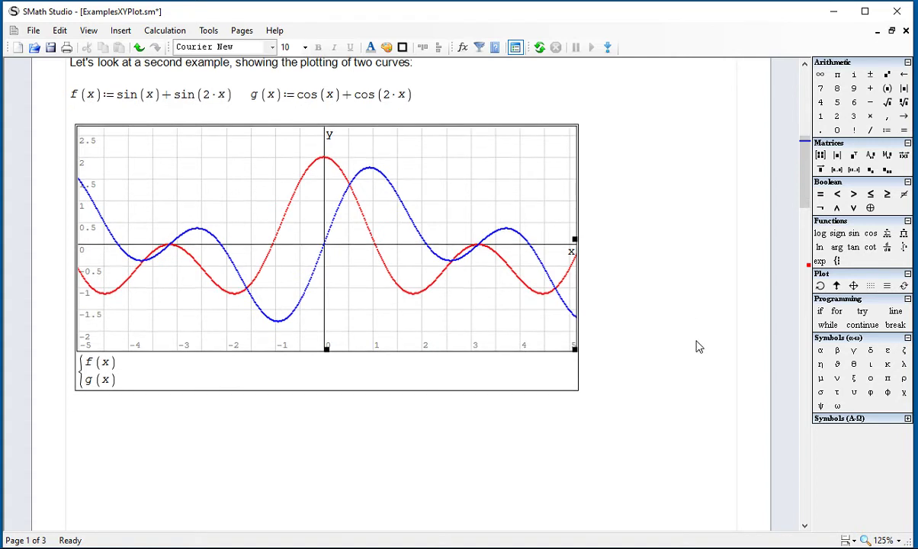
{"action": "scroll", "coordinate": [693, 332], "scroll_direction": "down", "scroll_amount": 4}
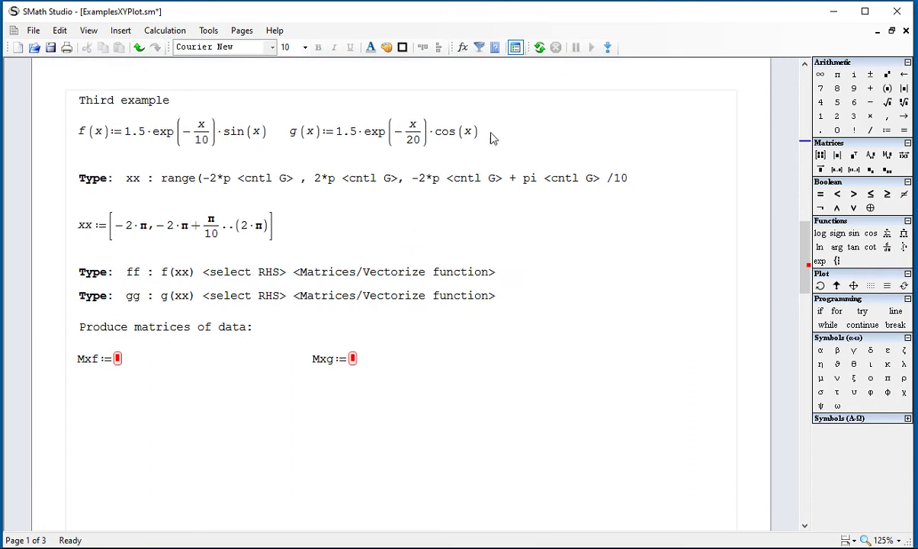
{"action": "left_click_drag", "start_coordinate": [492, 140], "coordinate": [153, 139]}
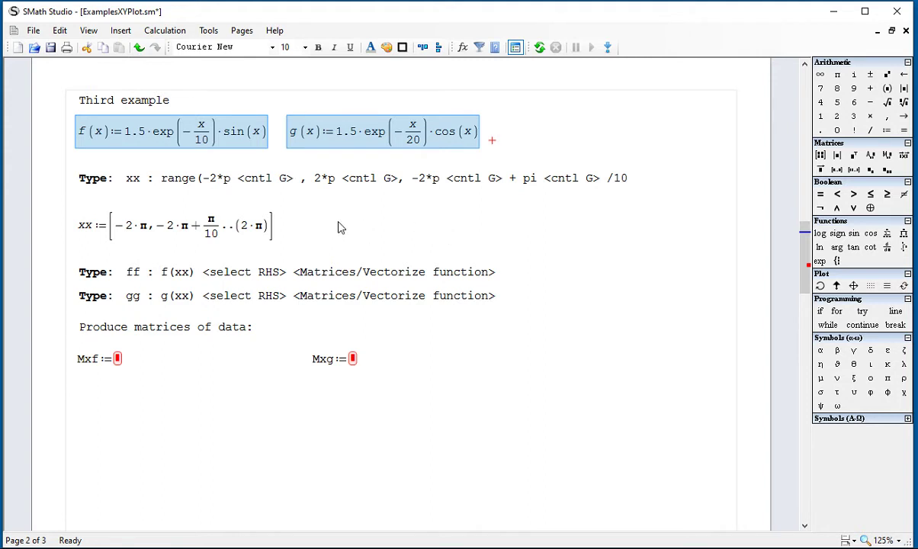
{"action": "left_click_drag", "start_coordinate": [124, 179], "coordinate": [621, 194]}
{"action": "left_click", "coordinate": [580, 202]}
{"action": "left_click_drag", "start_coordinate": [304, 233], "coordinate": [171, 231]}
- Start a second xx range beside the original with limits −2·π and 2·π
{"action": "left_click", "coordinate": [523, 221]}
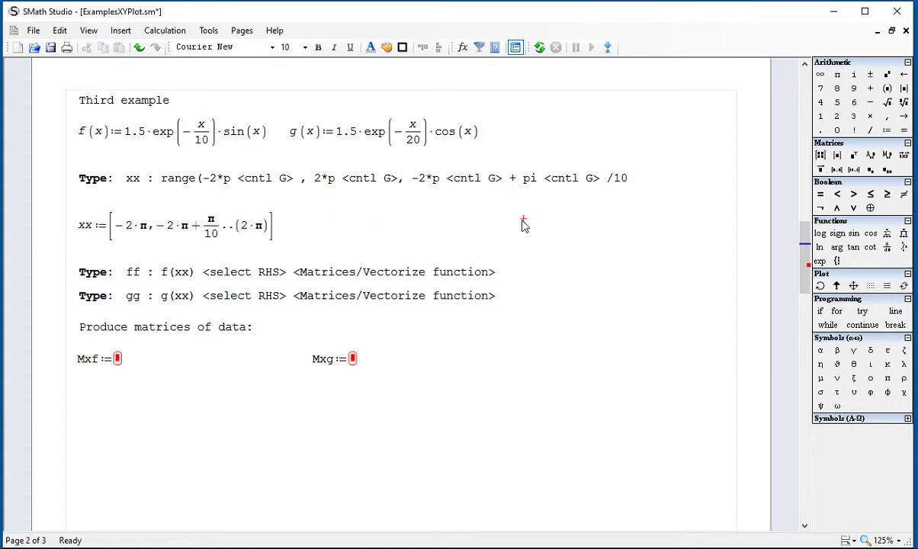
{"action": "type", "text": "xx"}
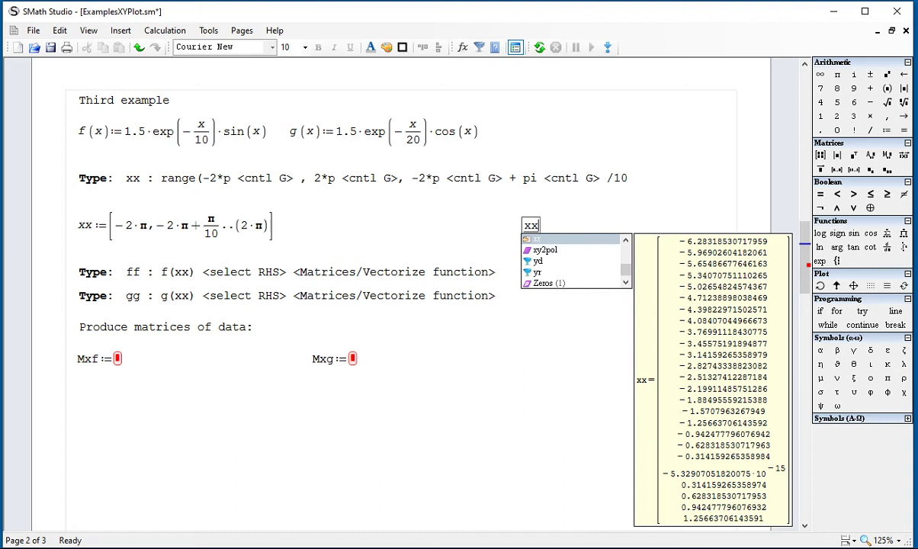
{"action": "type", "text": ":="}
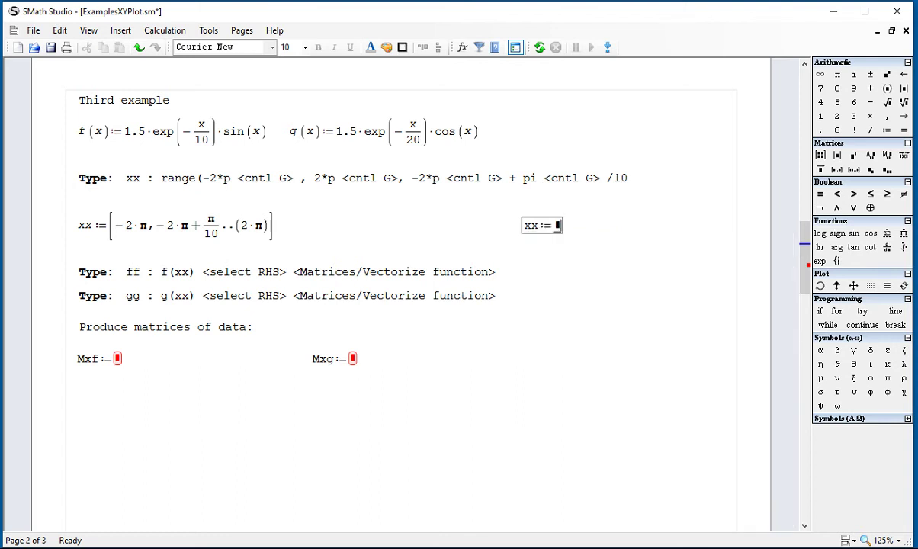
{"action": "type", "text": "range"}
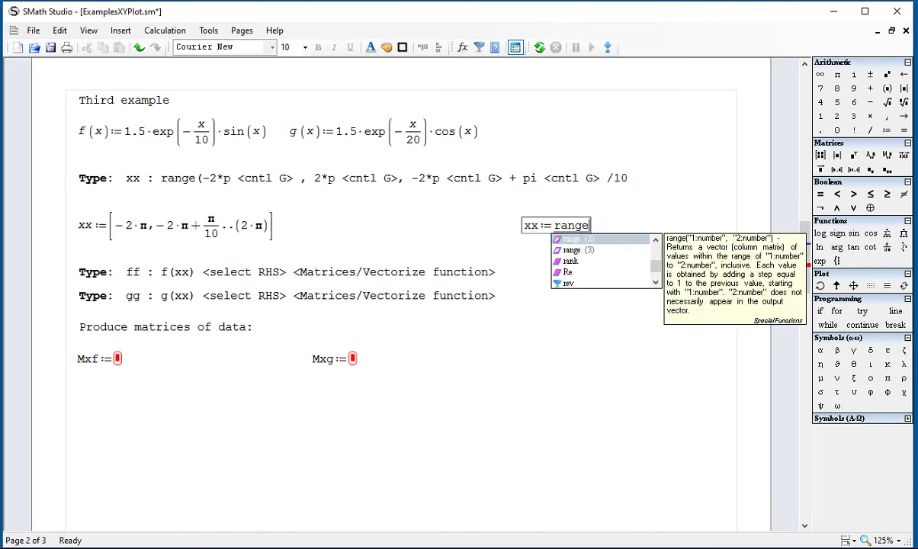
{"action": "type", "text": "(-2*p"}
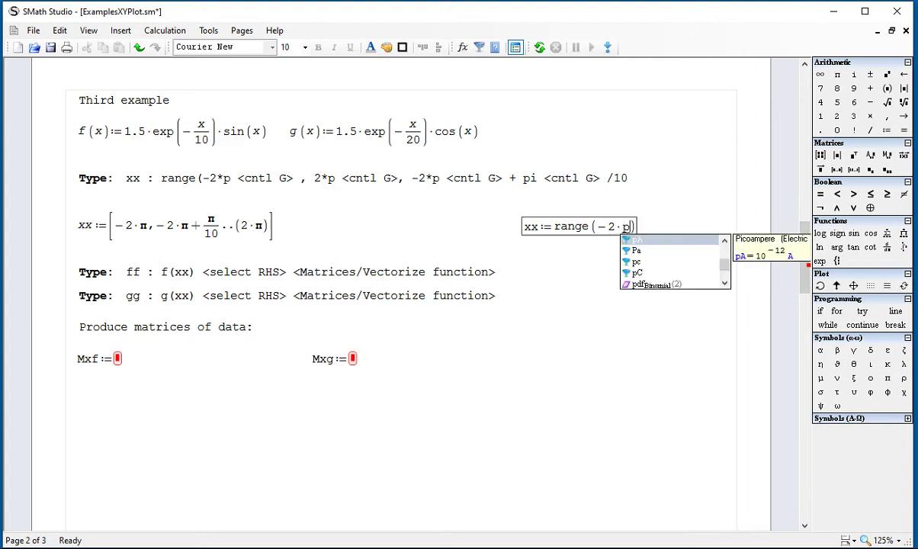
{"action": "key", "text": "ctrl+g"}
{"action": "type", "text": ","}
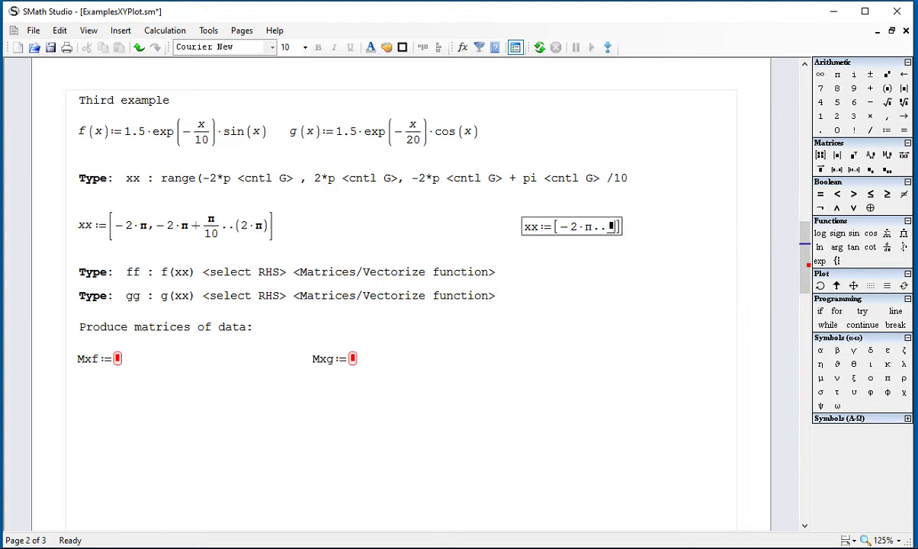
{"action": "type", "text": "2*p"}
{"action": "key", "text": "ctrl+g"}
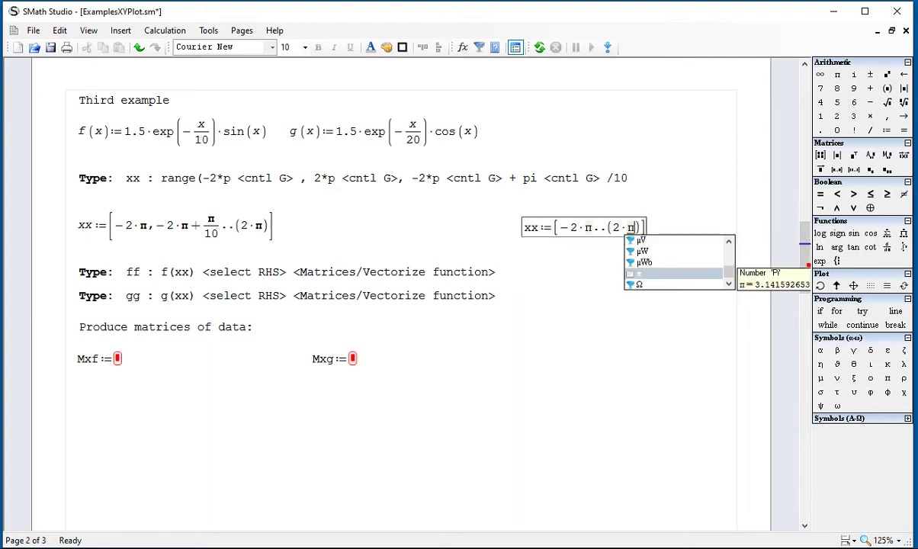
{"action": "key", "text": "Escape"}
{"action": "key", "text": "space"}
- Add the step term −2·π + π/10 to the new xx range
{"action": "type", "text": ","}
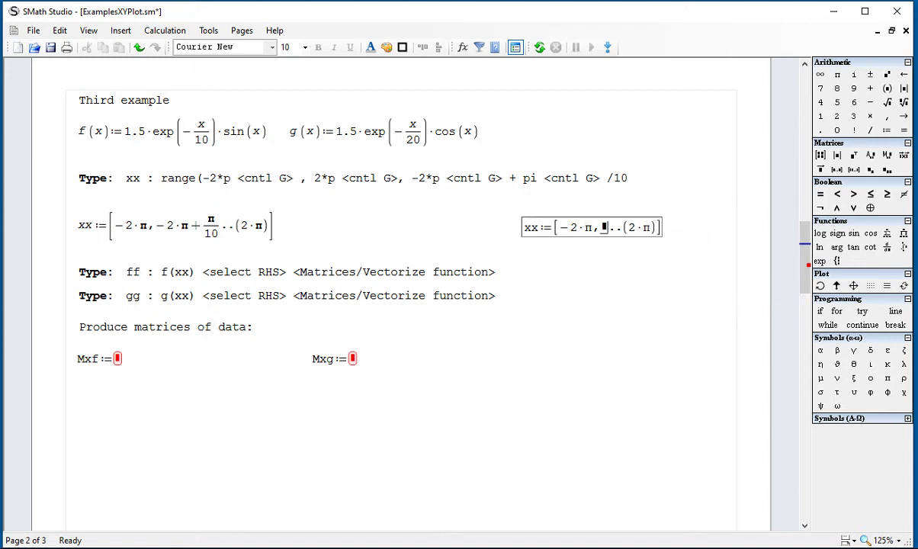
{"action": "type", "text": "-"}
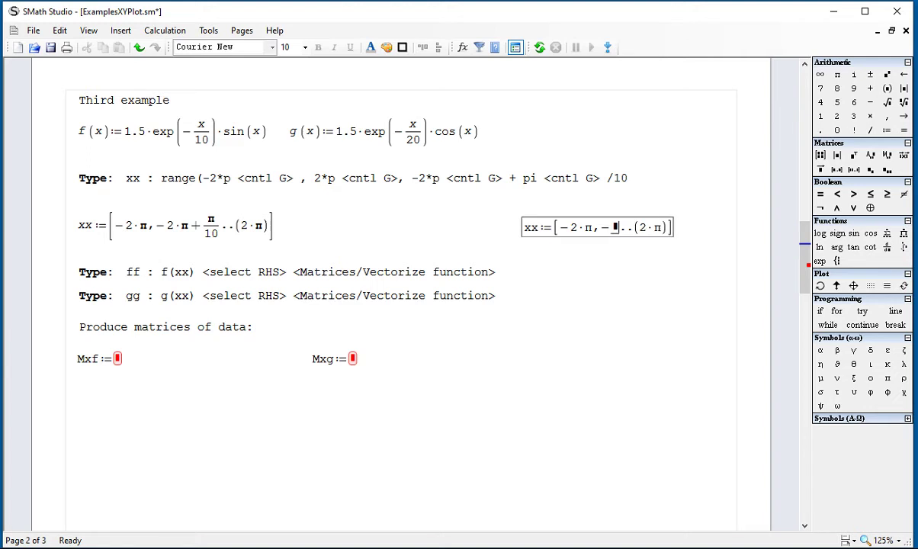
{"action": "type", "text": "2*p"}
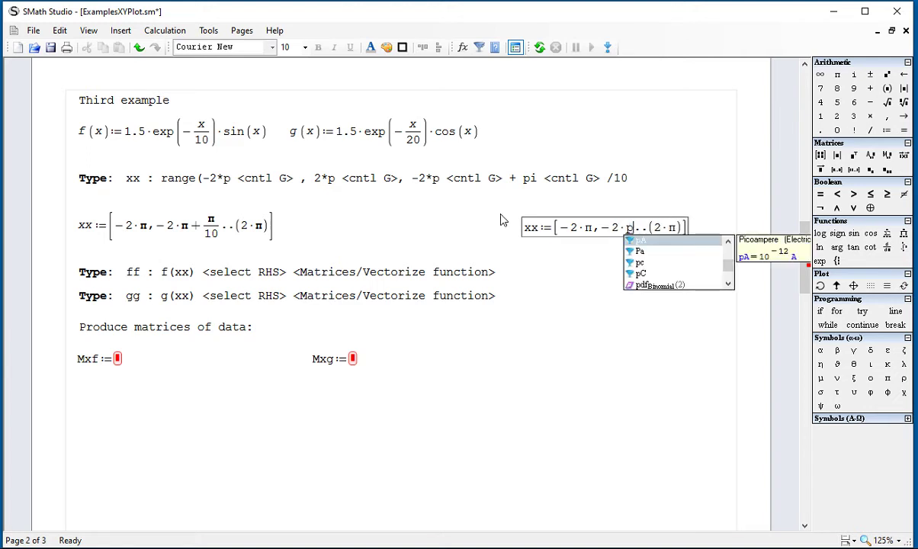
{"action": "key", "text": "ctrl+g"}
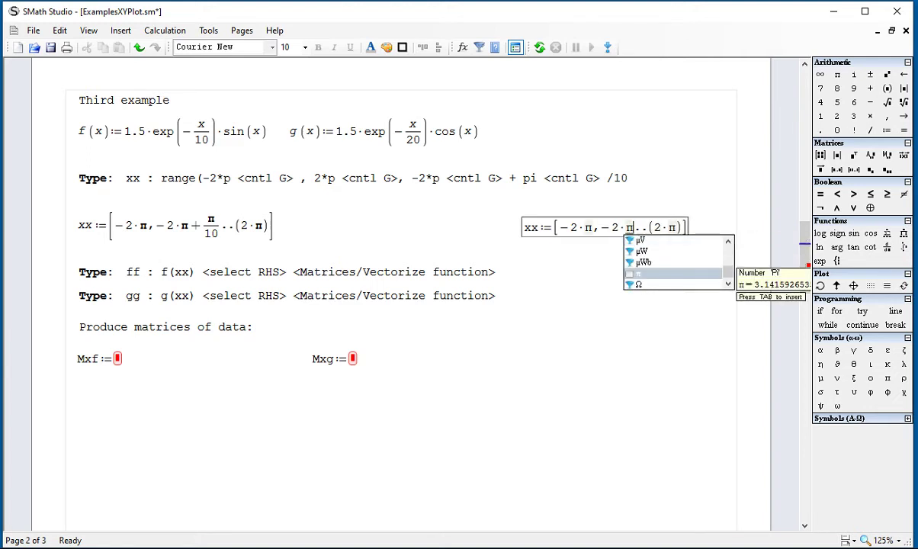
{"action": "type", "text": "+pi"}
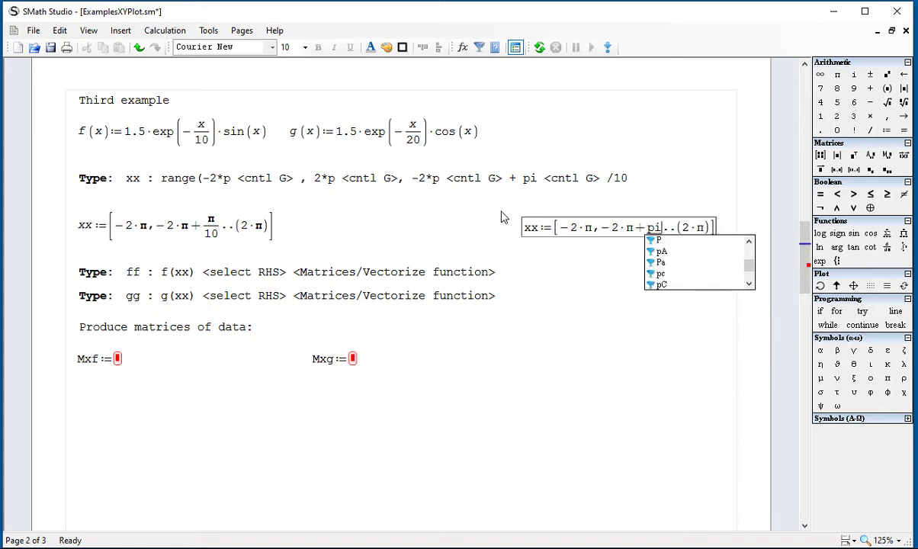
{"action": "key", "text": "BackSpace"}
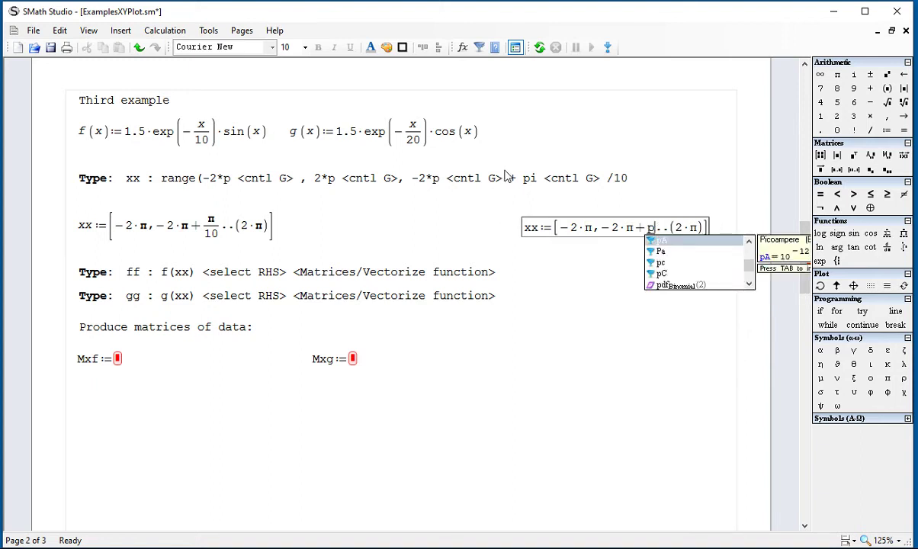
{"action": "key", "text": "Up"}
{"action": "type", "text": "/"}
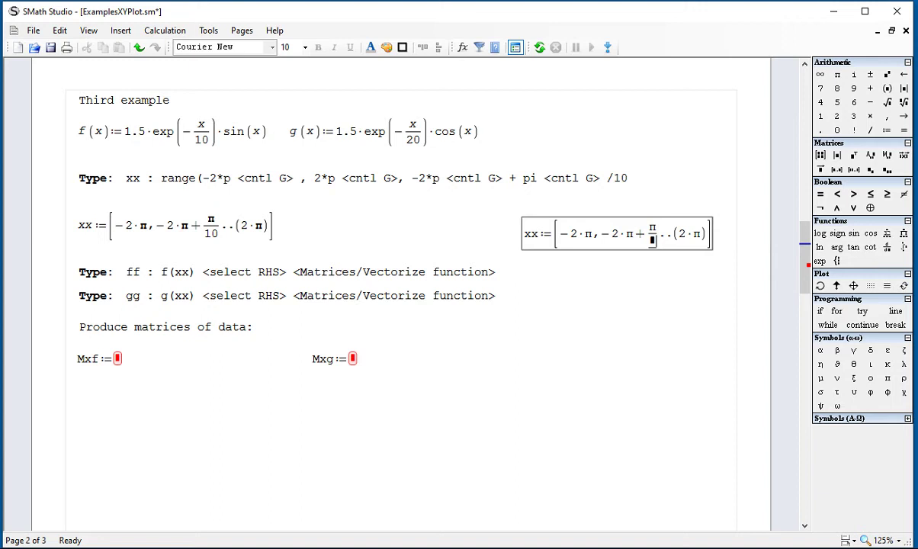
{"action": "type", "text": "10"}
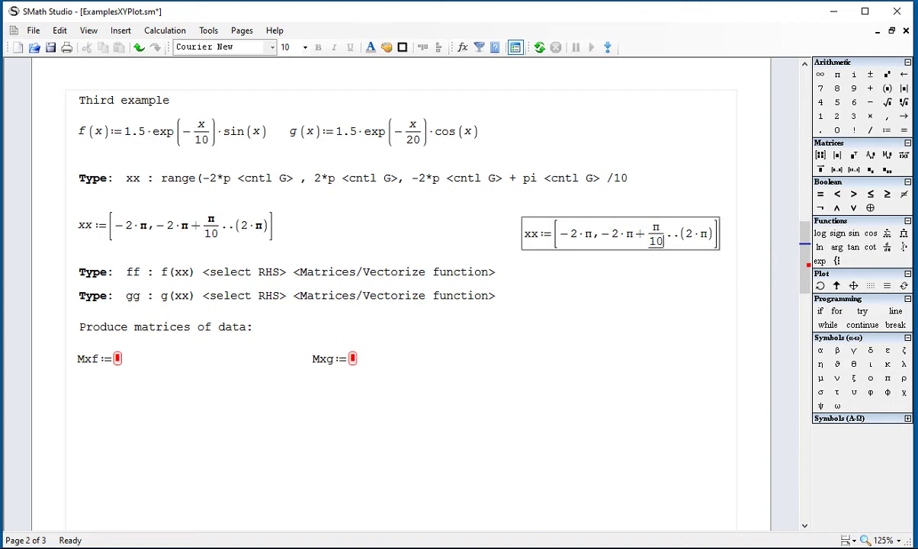
- Fix the xx typing instruction so pi reads p, and insert '<space>' after the upper limit
{"action": "left_click", "coordinate": [539, 179]}
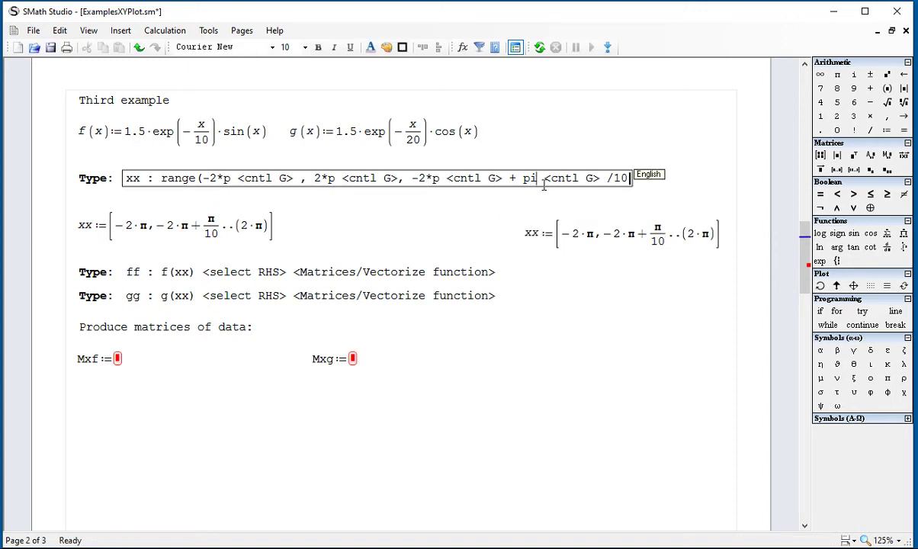
{"action": "key", "text": "BackSpace"}
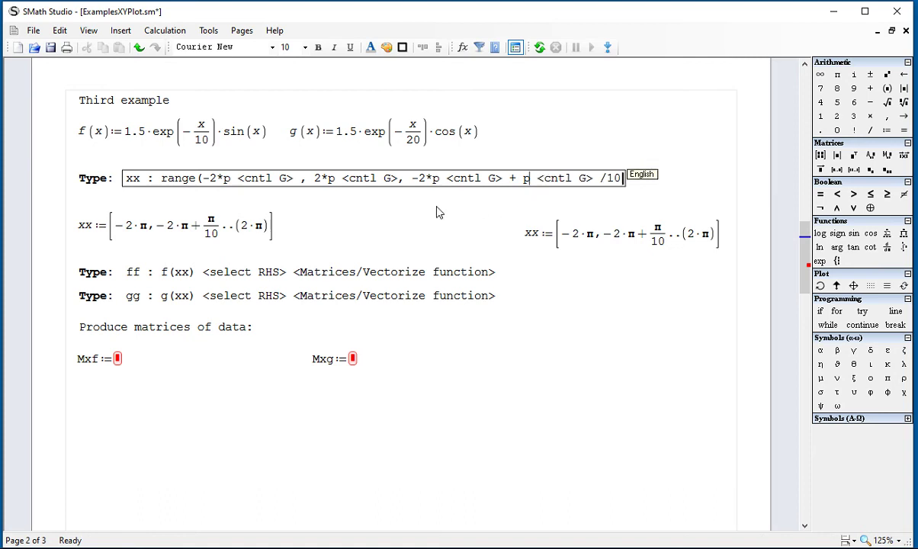
{"action": "left_click", "coordinate": [403, 180]}
{"action": "type", "text": "<x"}
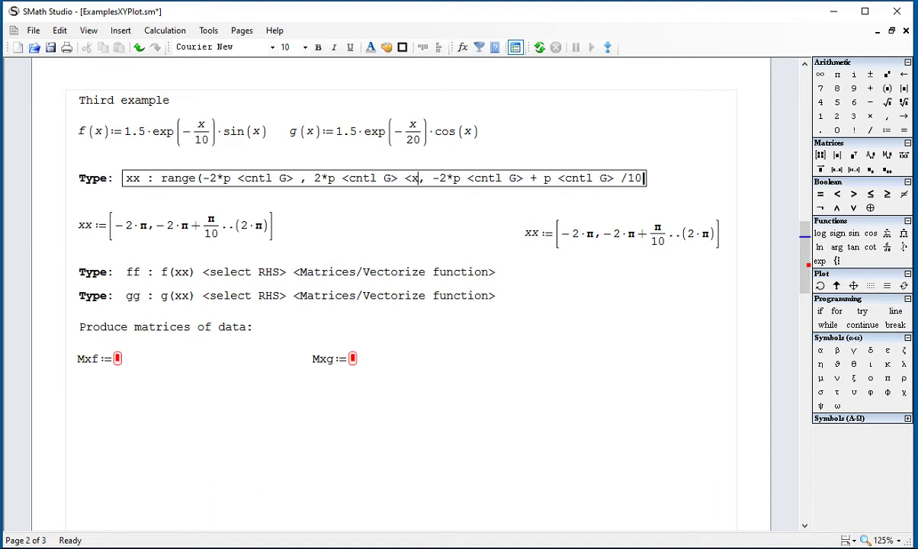
{"action": "key", "text": "BackSpace"}
{"action": "type", "text": "space"}
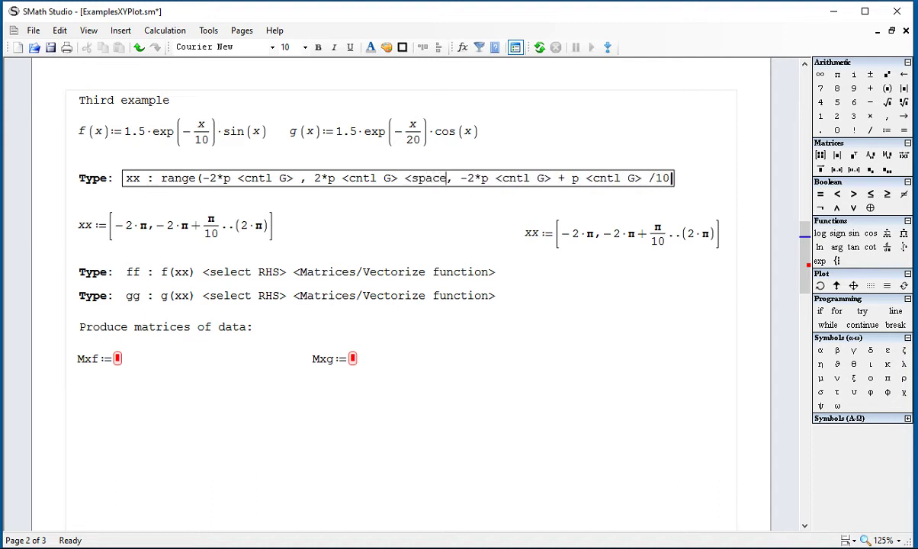
{"action": "type", "text": "><"}
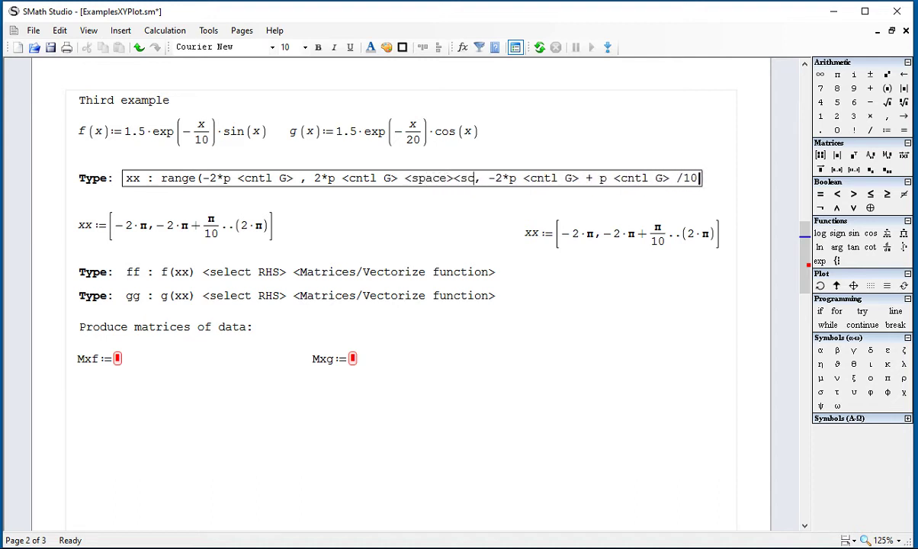
{"action": "key", "text": "BackSpace"}
{"action": "type", "text": "<space>"}
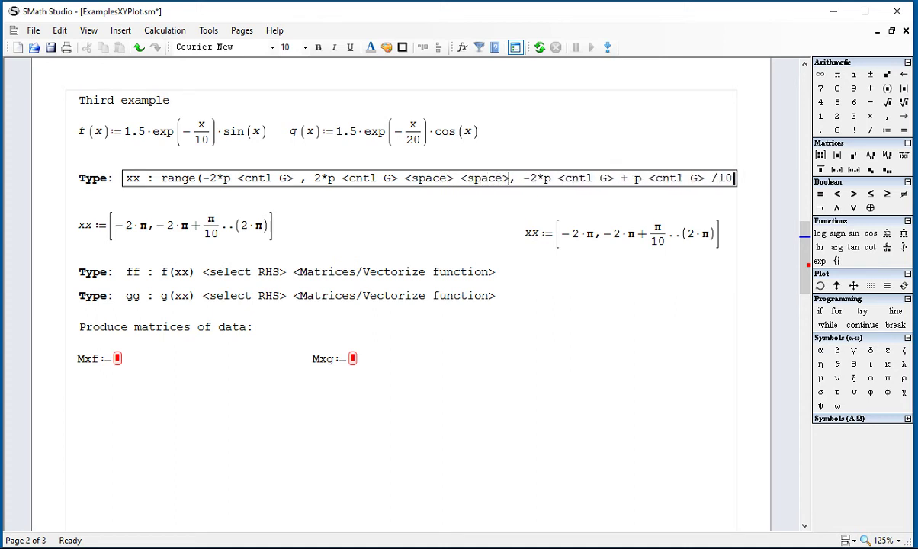
- Move the new xx range left and evaluate it with = to check its values
{"action": "left_click_drag", "start_coordinate": [633, 253], "coordinate": [589, 248]}
{"action": "left_click", "coordinate": [674, 263]}
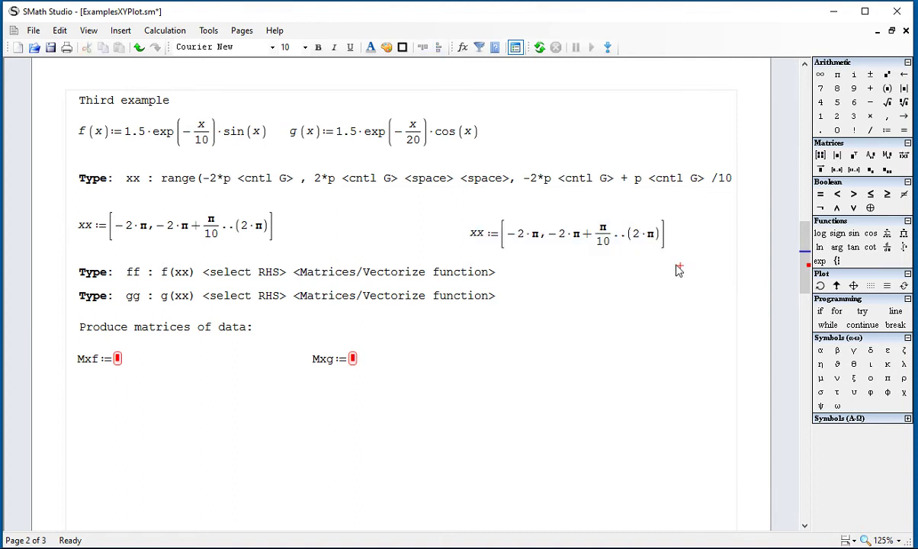
{"action": "left_click", "coordinate": [652, 231]}
{"action": "type", "text": "="}
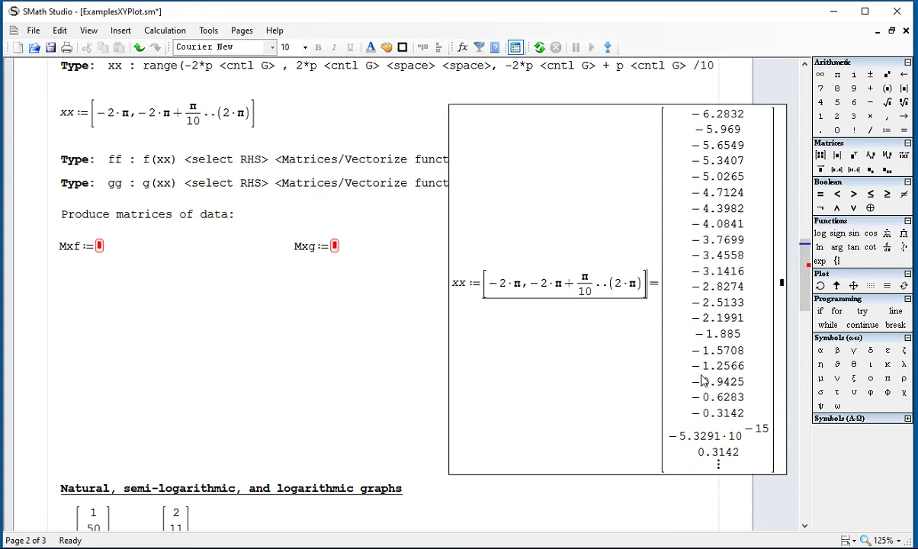
{"action": "scroll", "coordinate": [654, 352], "scroll_direction": "up", "scroll_amount": 2}
{"action": "left_click", "coordinate": [384, 486]}
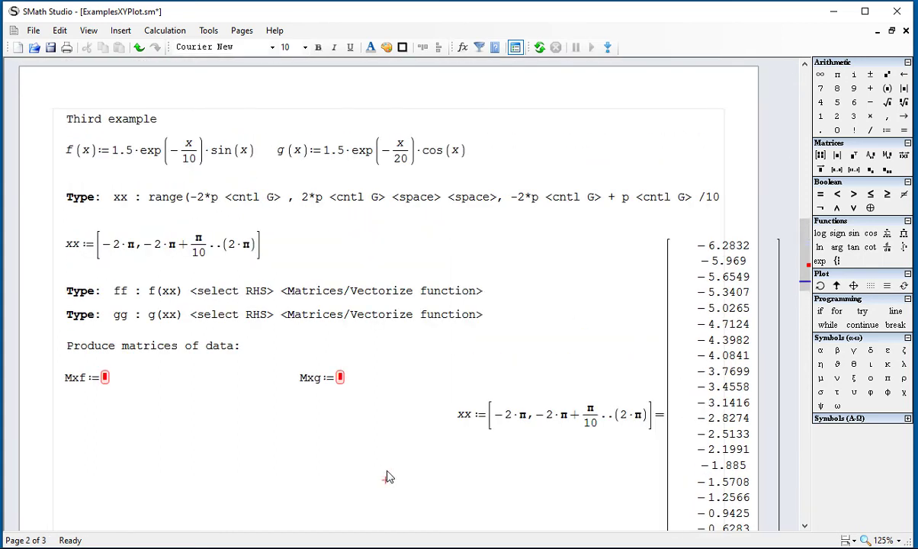
- Delete the computed xx values and the test copy of the range
{"action": "left_click", "coordinate": [670, 374]}
{"action": "scroll", "coordinate": [670, 373], "scroll_direction": "down", "scroll_amount": 1}
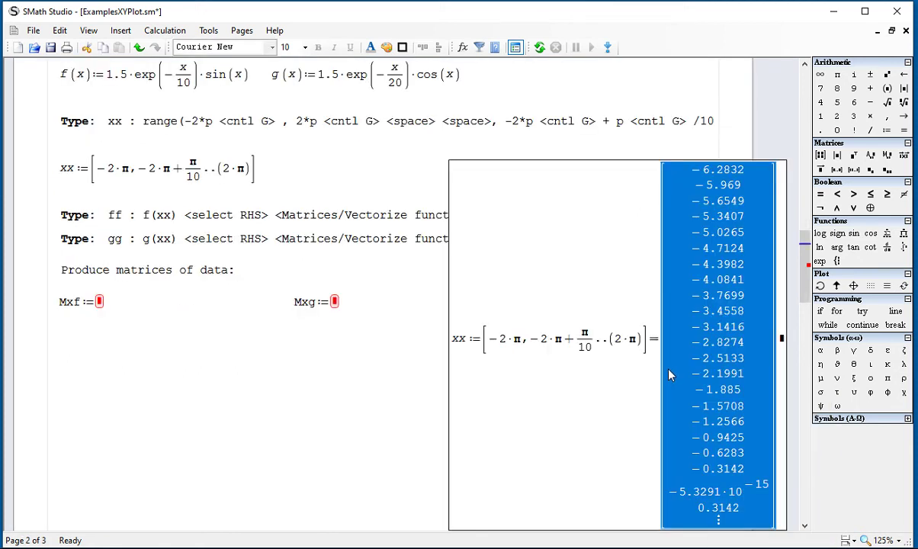
{"action": "key", "text": "Delete"}
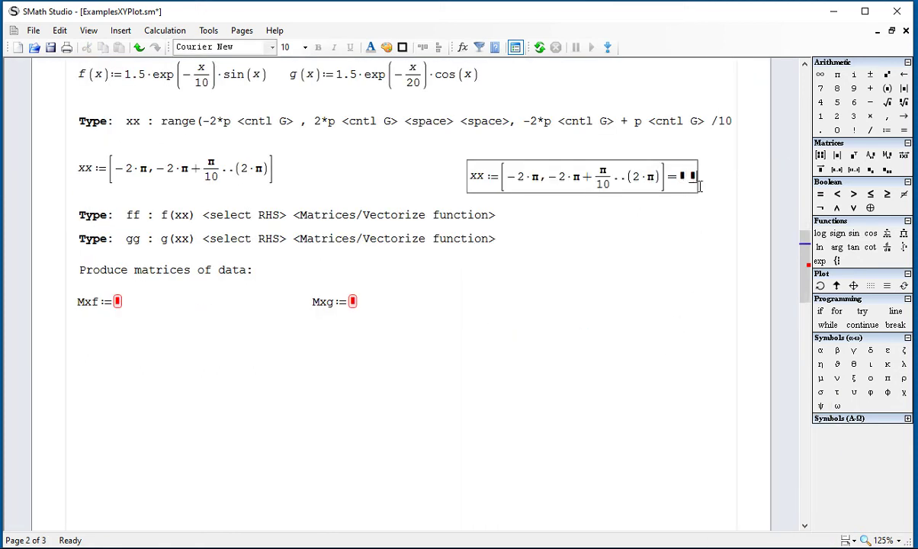
{"action": "key", "text": "BackSpace"}
{"action": "key", "text": "Escape"}
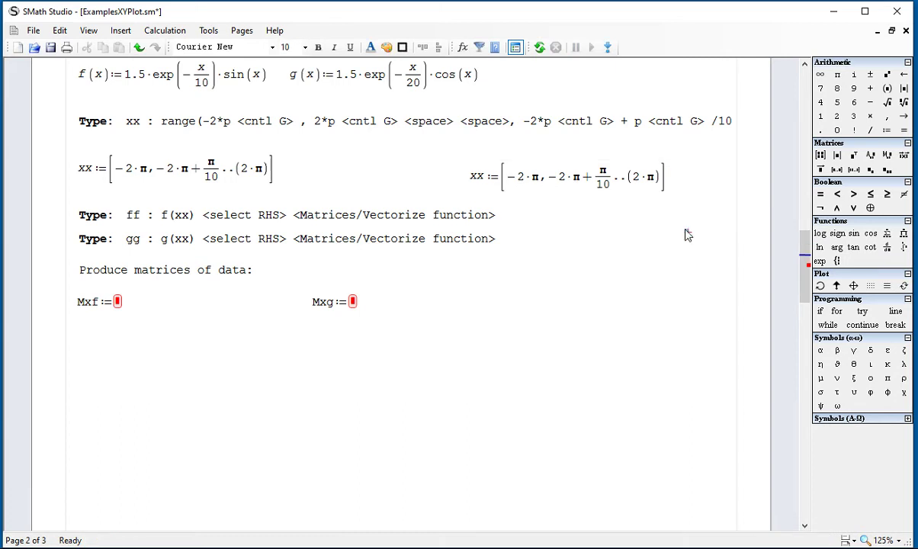
{"action": "left_click_drag", "start_coordinate": [685, 235], "coordinate": [660, 190]}
{"action": "key", "text": "Delete"}
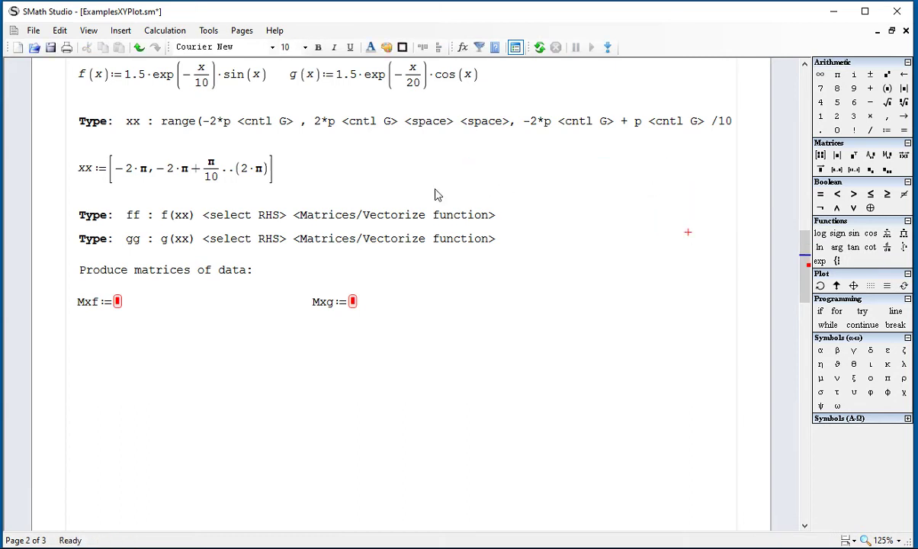
{"action": "left_click_drag", "start_coordinate": [319, 184], "coordinate": [377, 164]}
- Define ff as the vectorized f(xx) beside the ff instruction
{"action": "left_click", "coordinate": [445, 156]}
{"action": "left_click", "coordinate": [531, 208]}
{"action": "type", "text": "ff"}
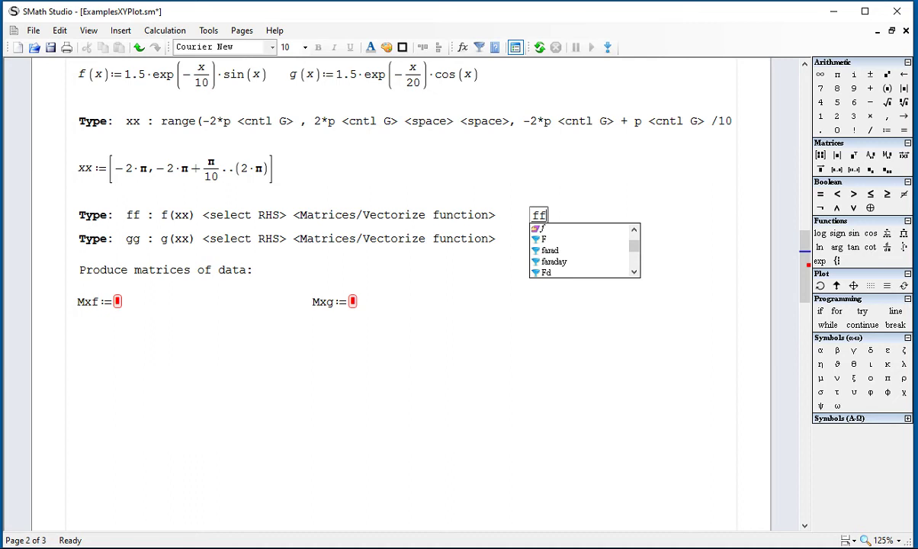
{"action": "type", "text": ":="}
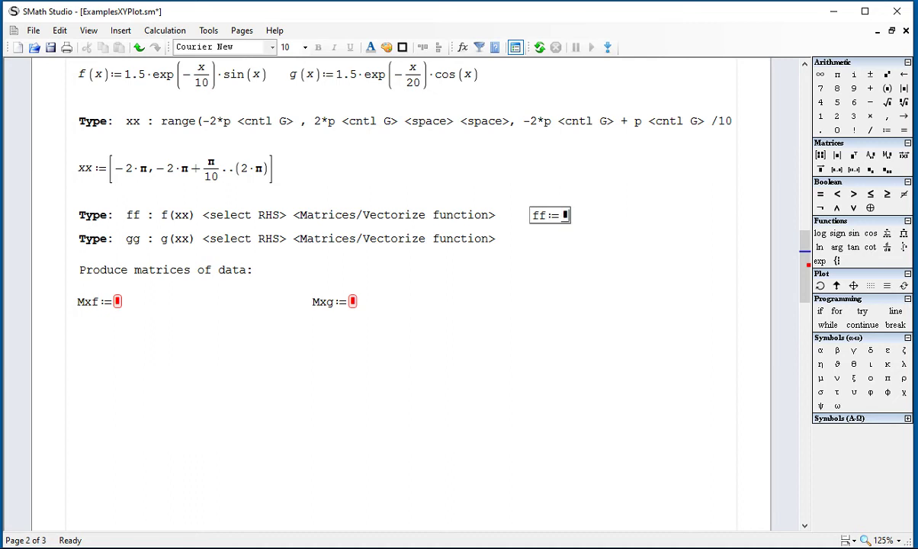
{"action": "type", "text": "f(xx"}
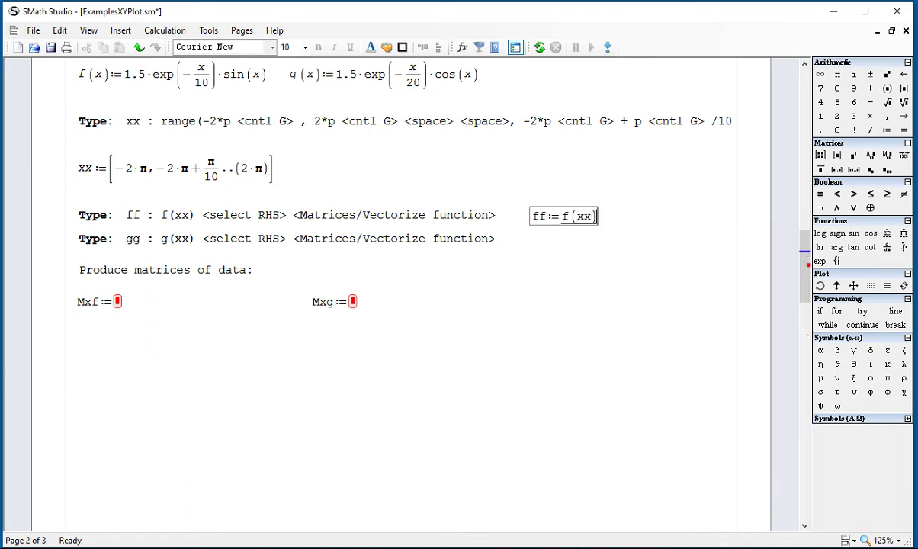
{"action": "left_click", "coordinate": [570, 226]}
{"action": "left_click_drag", "start_coordinate": [566, 221], "coordinate": [581, 223]}
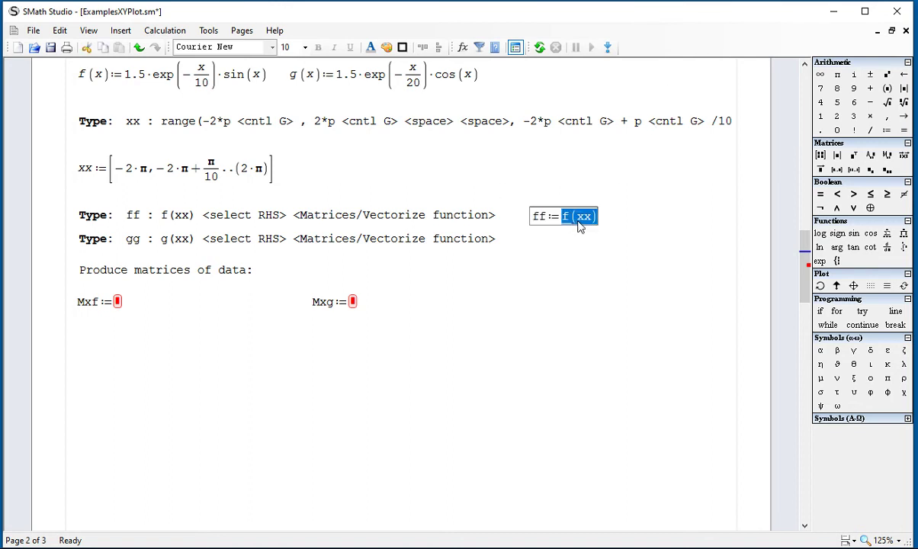
{"action": "left_click", "coordinate": [821, 170]}
{"action": "left_click", "coordinate": [663, 255]}
{"action": "left_click_drag", "start_coordinate": [601, 248], "coordinate": [596, 229]}
- Define gg:=g(xx) beside the gg instruction and vectorize g(xx)
{"action": "left_click", "coordinate": [533, 235]}
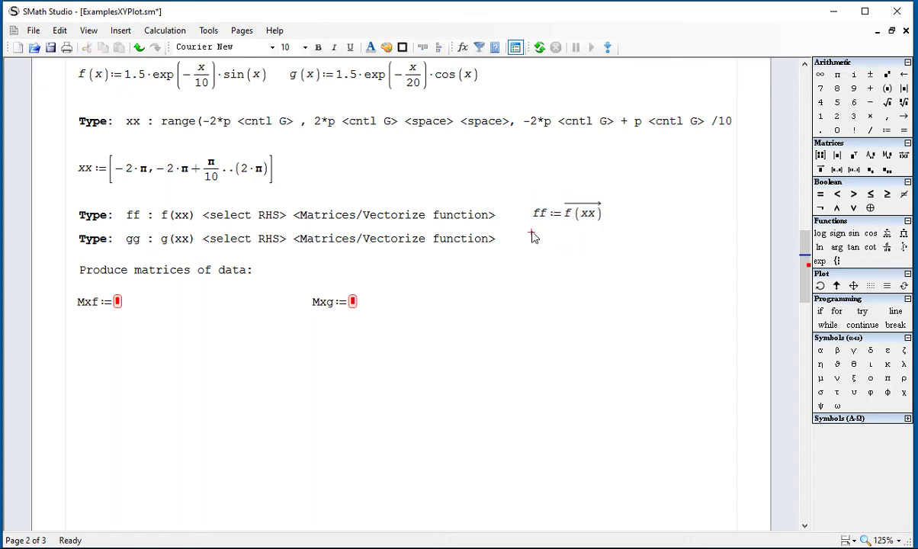
{"action": "type", "text": "gg:="}
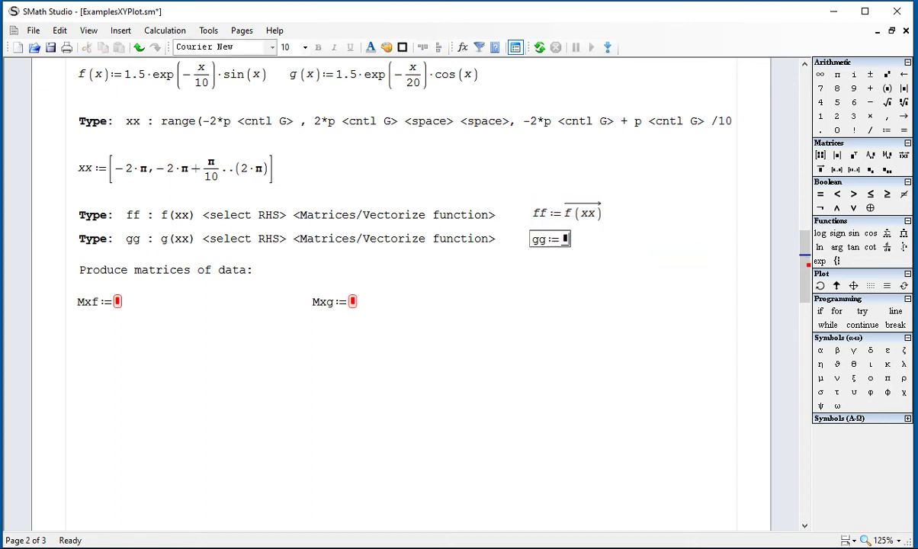
{"action": "type", "text": "g(xx)"}
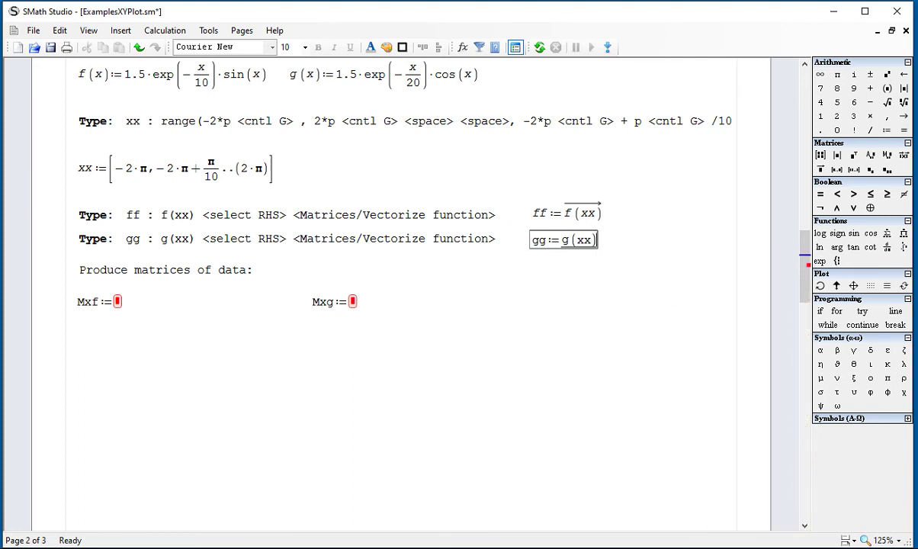
{"action": "left_click", "coordinate": [821, 170]}
{"action": "left_click", "coordinate": [607, 281]}
{"action": "left_click_drag", "start_coordinate": [602, 279], "coordinate": [577, 301]}
{"action": "left_click", "coordinate": [577, 301]}
{"action": "left_click_drag", "start_coordinate": [280, 178], "coordinate": [324, 199]}
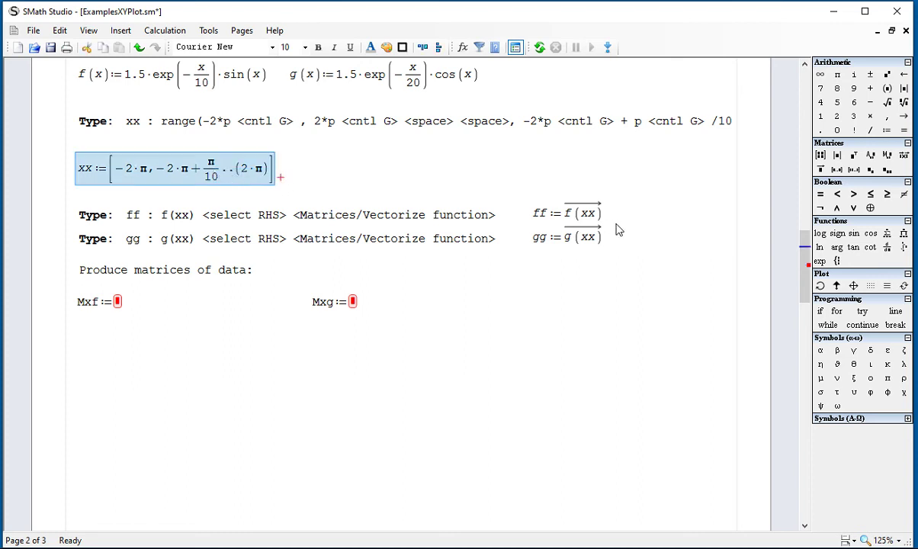
- Fill in Mxf as augment(xx, ff)
{"action": "left_click_drag", "start_coordinate": [615, 227], "coordinate": [567, 201]}
{"action": "left_click", "coordinate": [600, 244]}
{"action": "left_click", "coordinate": [90, 302]}
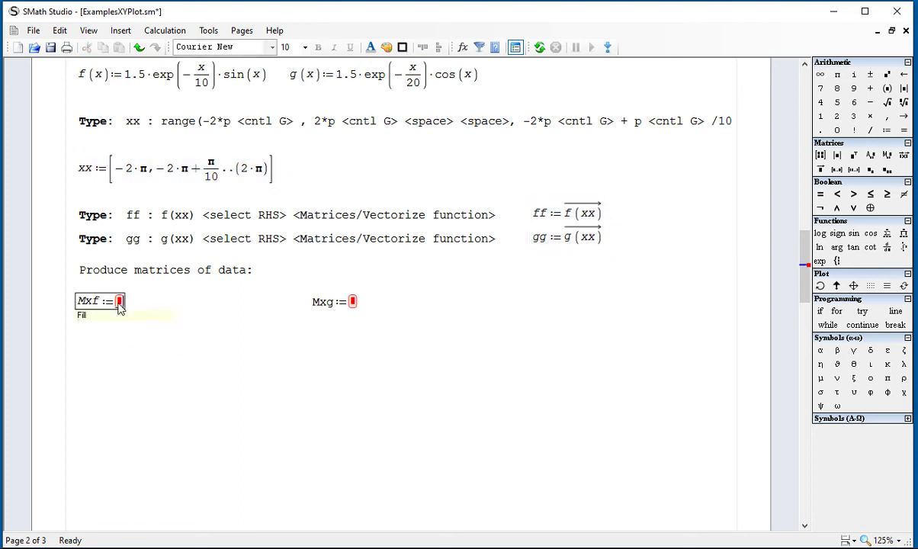
{"action": "type", "text": "au"}
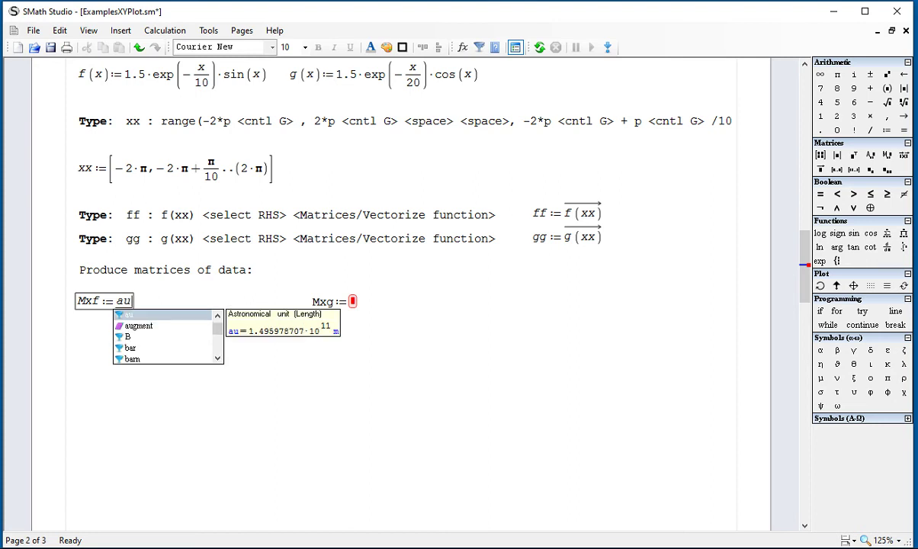
{"action": "type", "text": "gment"}
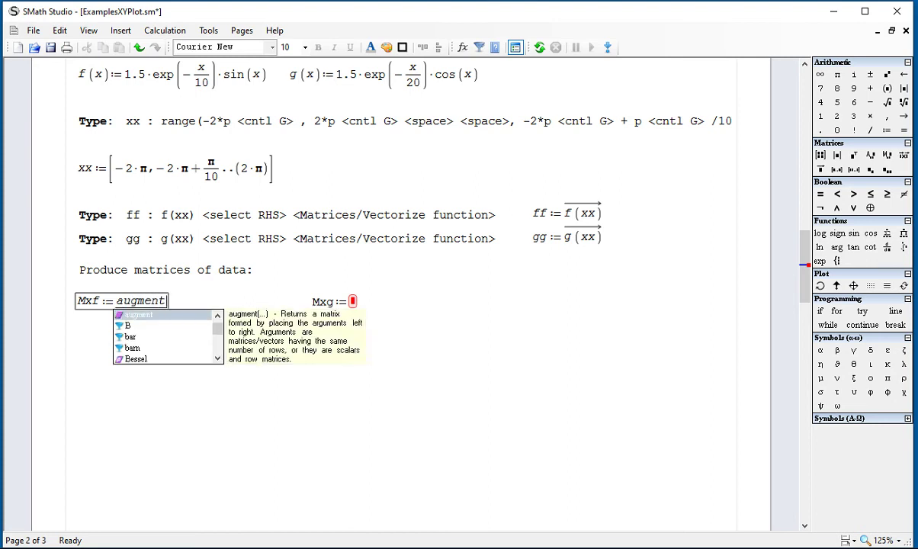
{"action": "type", "text": "(xx, ff"}
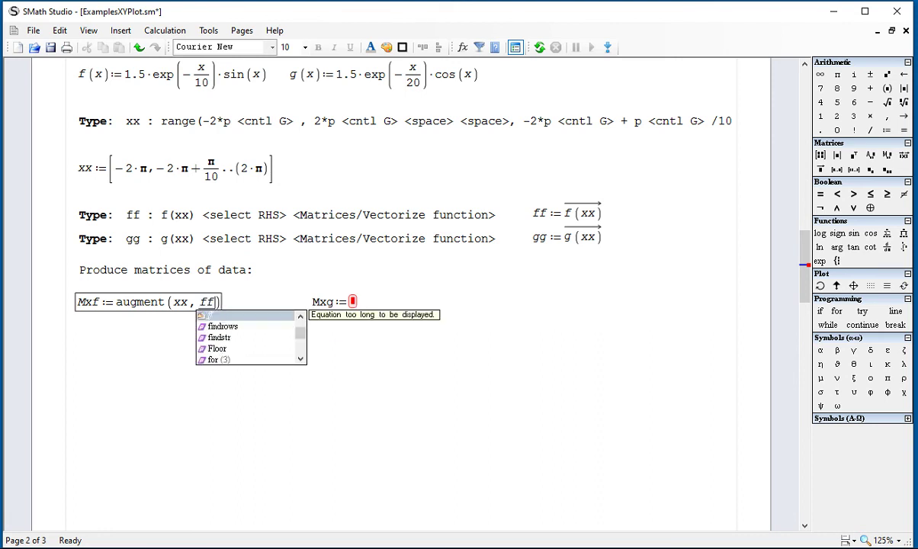
{"action": "left_click", "coordinate": [375, 420]}
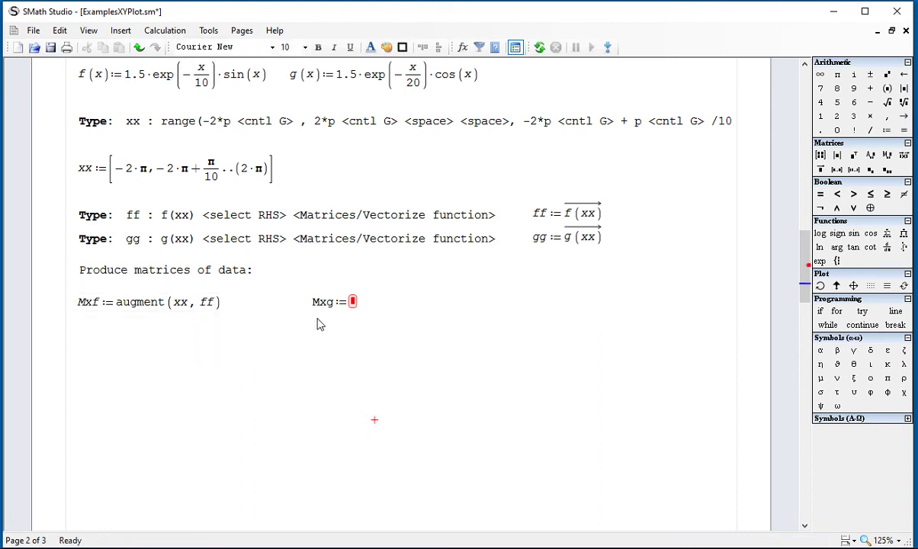
- Fill in Mxg as augment(xx, gg)
{"action": "left_click", "coordinate": [353, 303]}
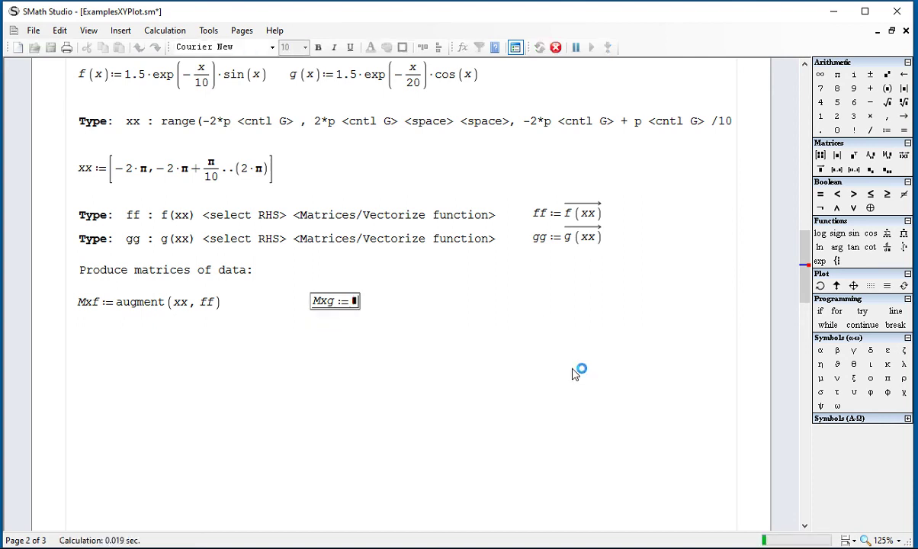
{"action": "type", "text": "augment("}
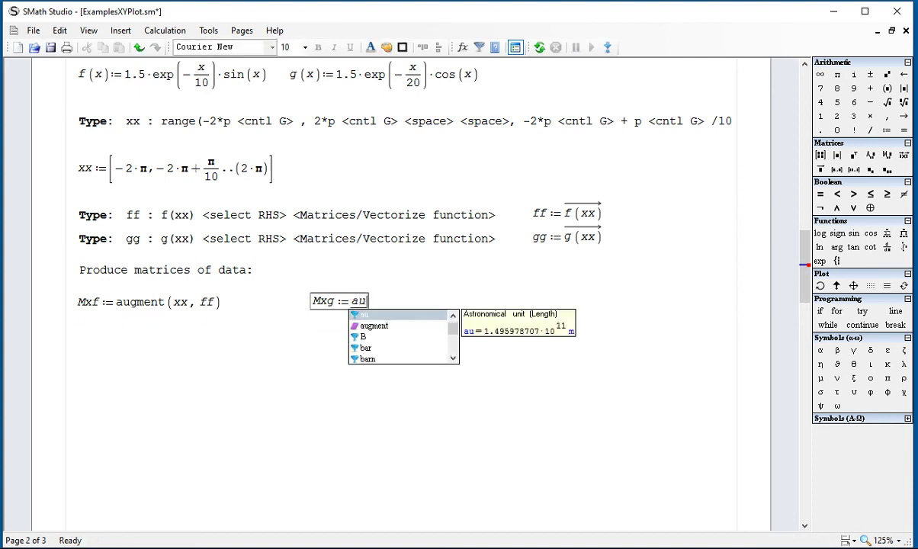
{"action": "type", "text": "xx, gg"}
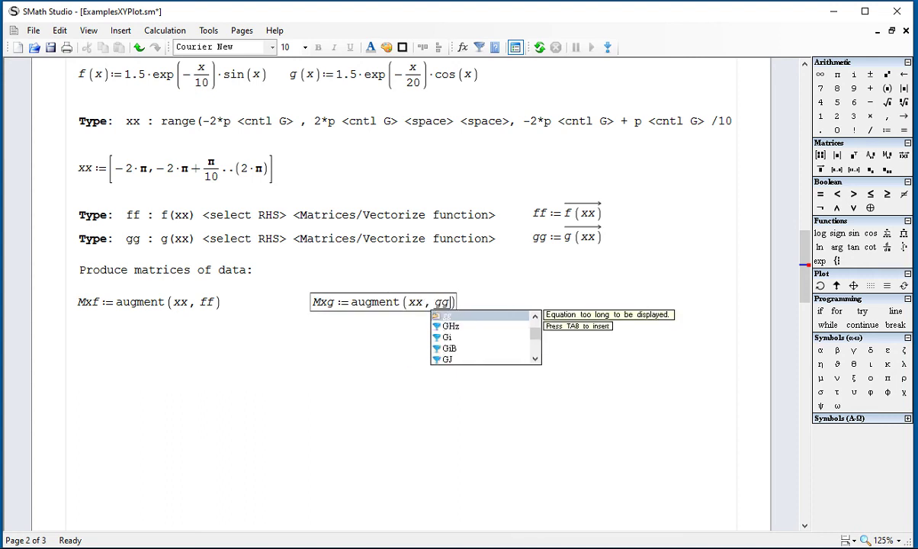
{"action": "left_click", "coordinate": [364, 349]}
{"action": "scroll", "coordinate": [364, 349], "scroll_direction": "down", "scroll_amount": 2}
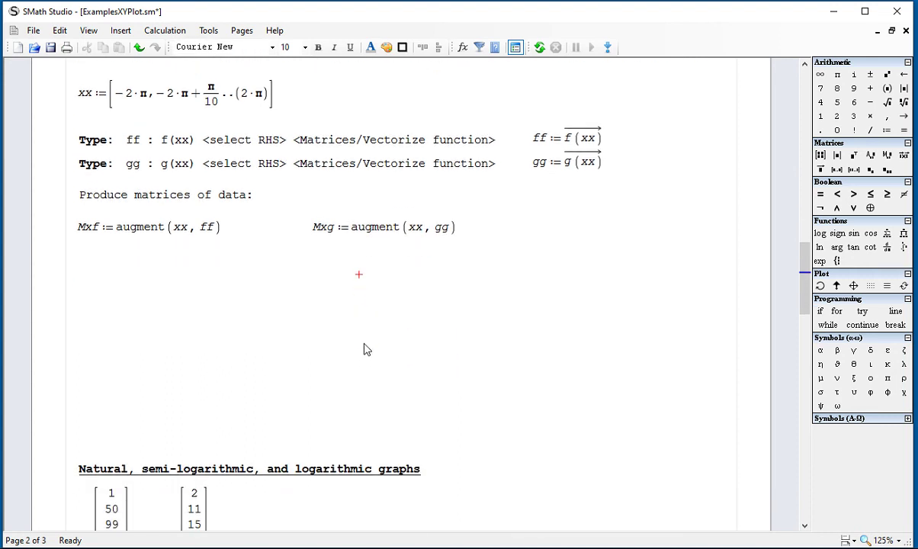
- Insert an empty 2D plot below Mxf, adding a blank line above the graphs heading
{"action": "left_click", "coordinate": [213, 322]}
{"action": "key", "text": "Return"}
{"action": "key", "text": "Return"}
{"action": "key", "text": "Return"}
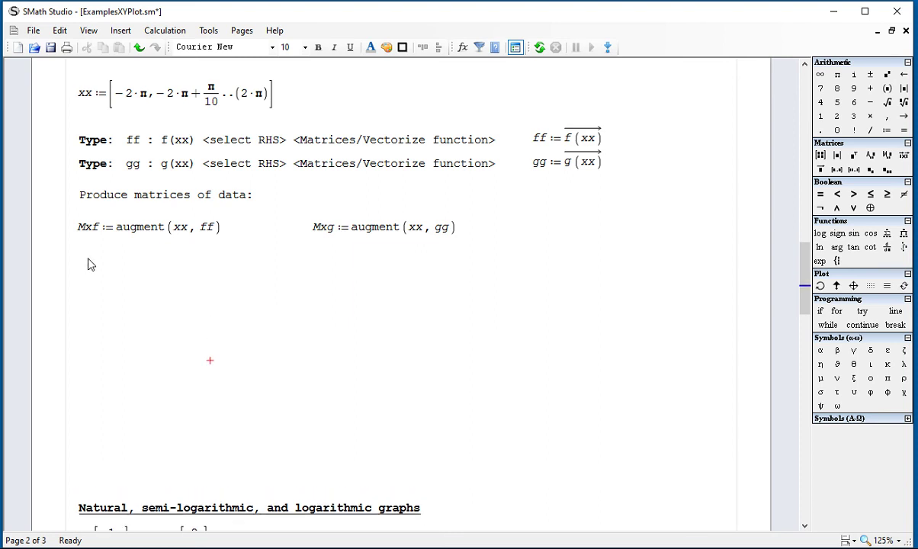
{"action": "left_click", "coordinate": [76, 250]}
{"action": "left_click", "coordinate": [120, 32]}
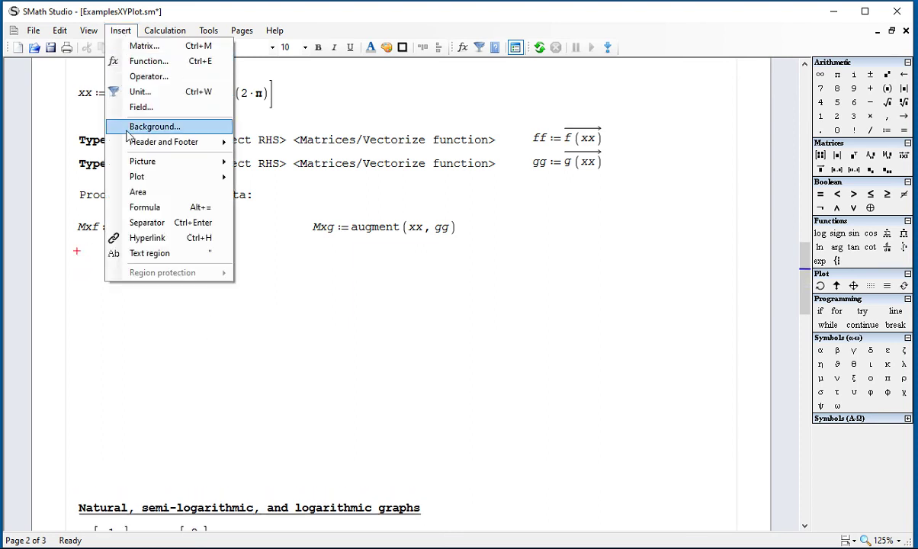
{"action": "mouse_move", "coordinate": [145, 176]}
{"action": "left_click", "coordinate": [263, 195]}
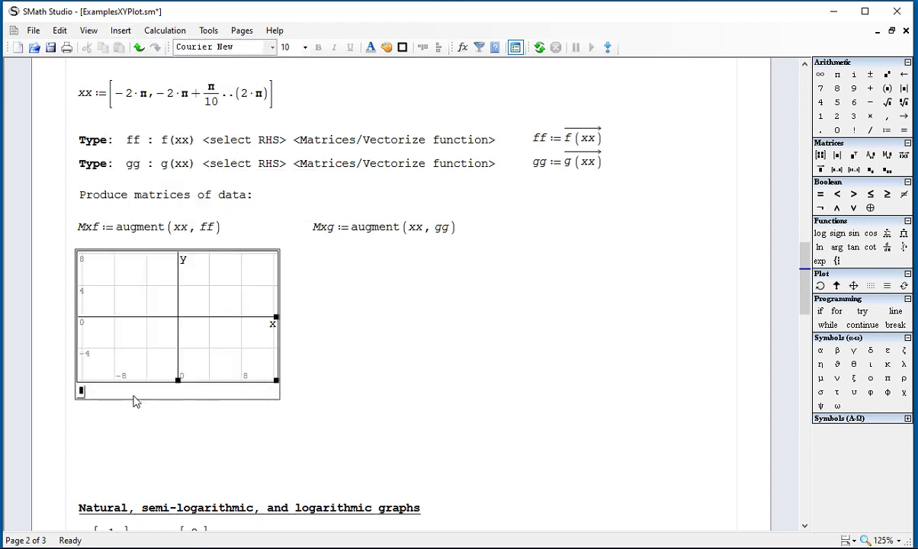
- Plot Mxf and Mxg together as a two-entry system in the graph
{"action": "left_click", "coordinate": [837, 261]}
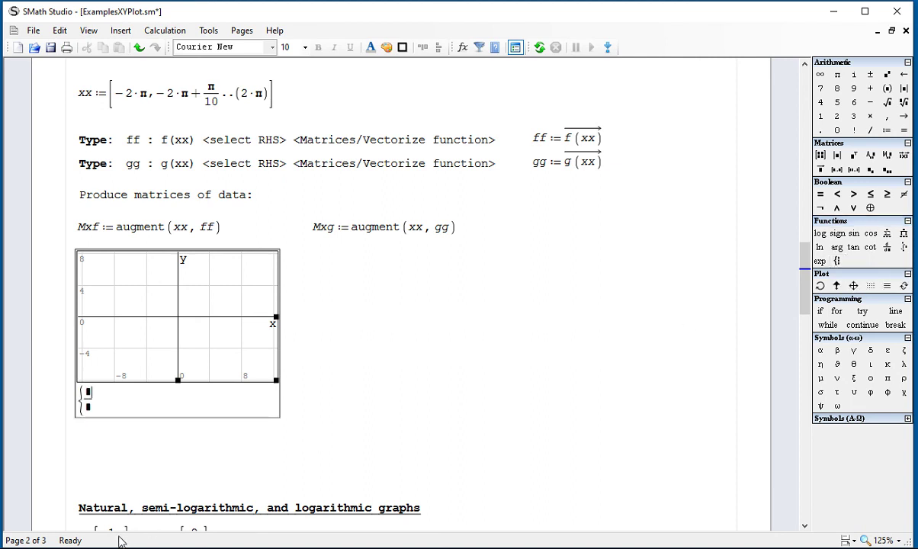
{"action": "type", "text": "Mxf"}
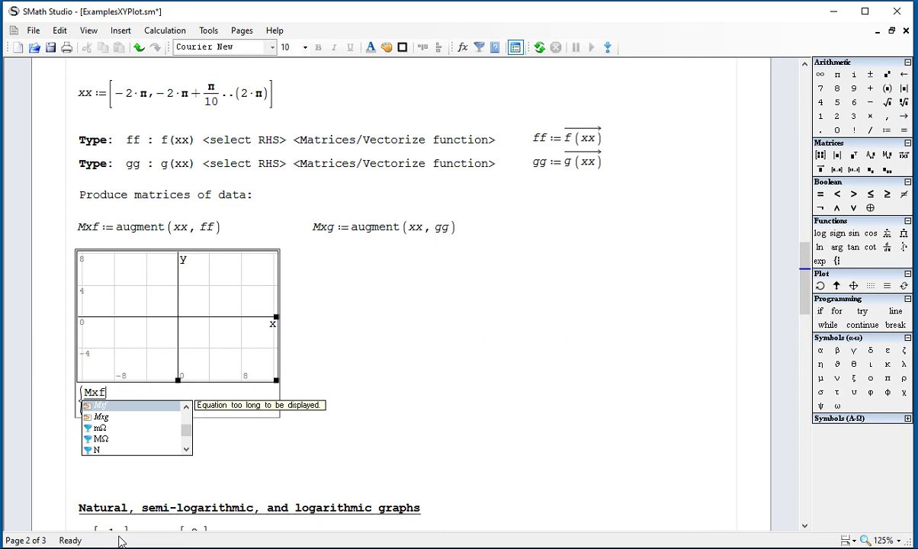
{"action": "left_click", "coordinate": [390, 384]}
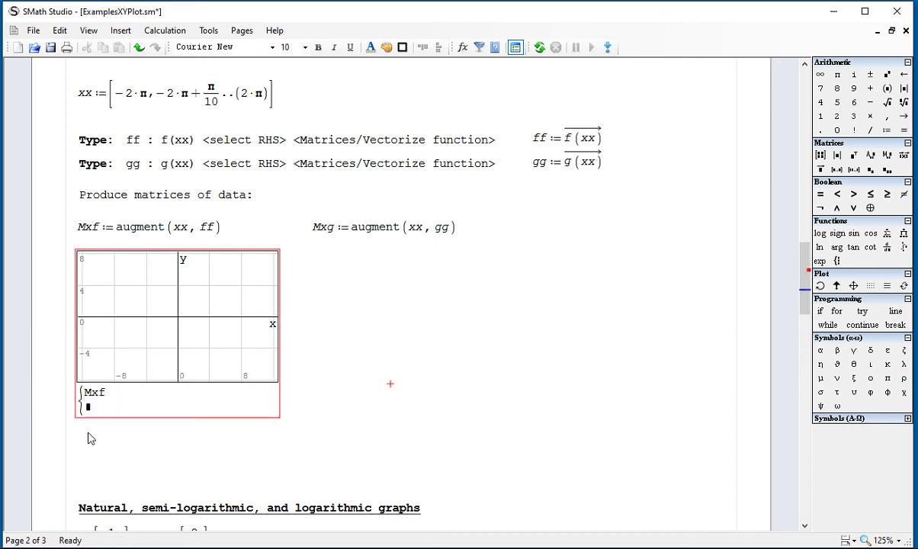
{"action": "left_click", "coordinate": [89, 408]}
{"action": "type", "text": "M"}
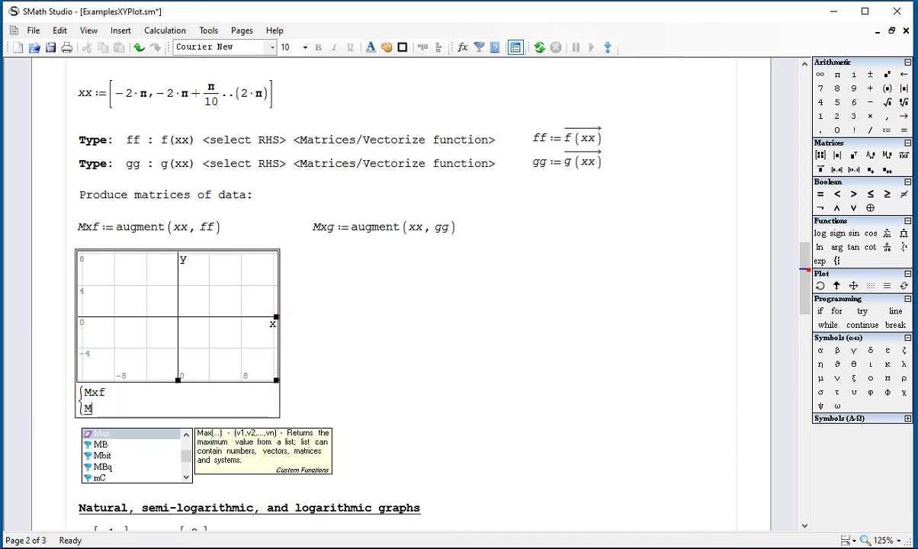
{"action": "type", "text": "xg"}
{"action": "left_click", "coordinate": [76, 423]}
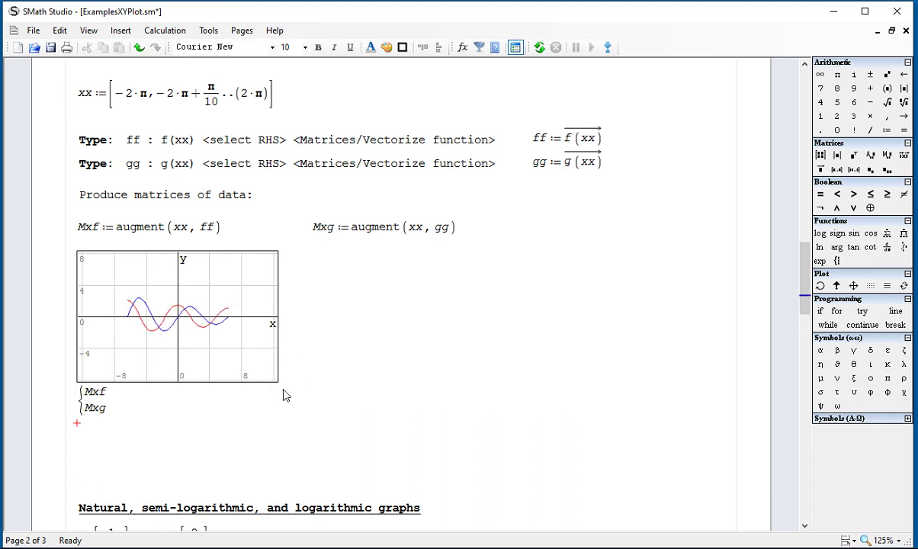
- Zoom the Mxf/Mxg plot so the y-axis spans roughly −2 to 2.5
{"action": "left_click", "coordinate": [239, 359]}
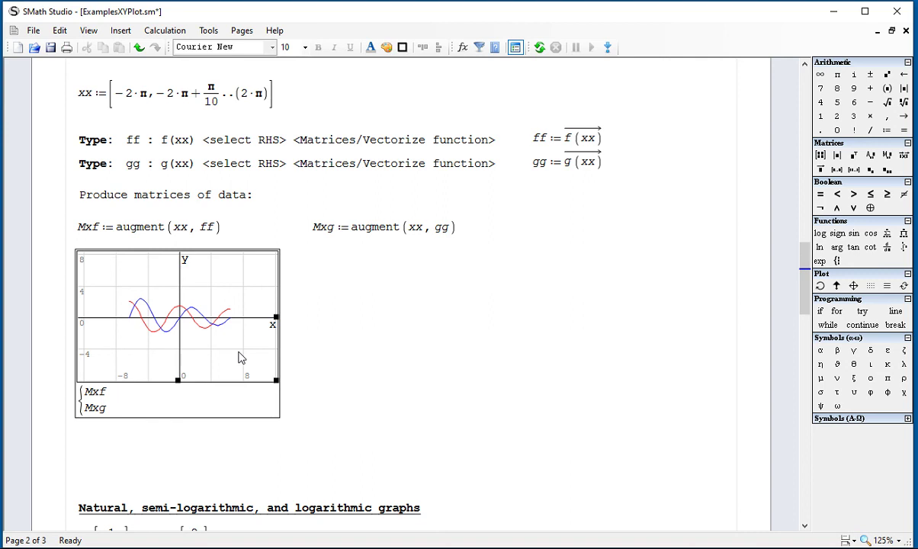
{"action": "scroll", "coordinate": [239, 358], "scroll_direction": "up", "scroll_amount": 5}
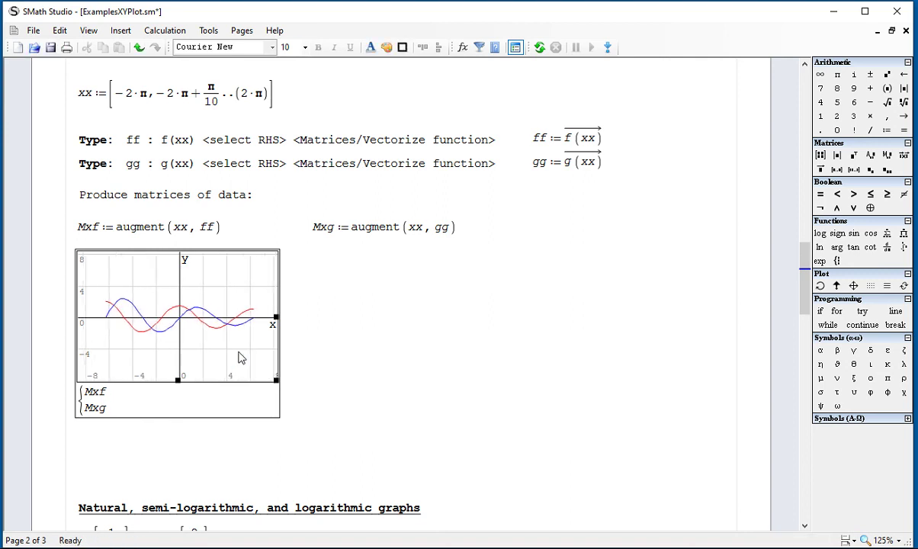
{"action": "scroll", "coordinate": [239, 358], "scroll_direction": "down", "scroll_amount": 2}
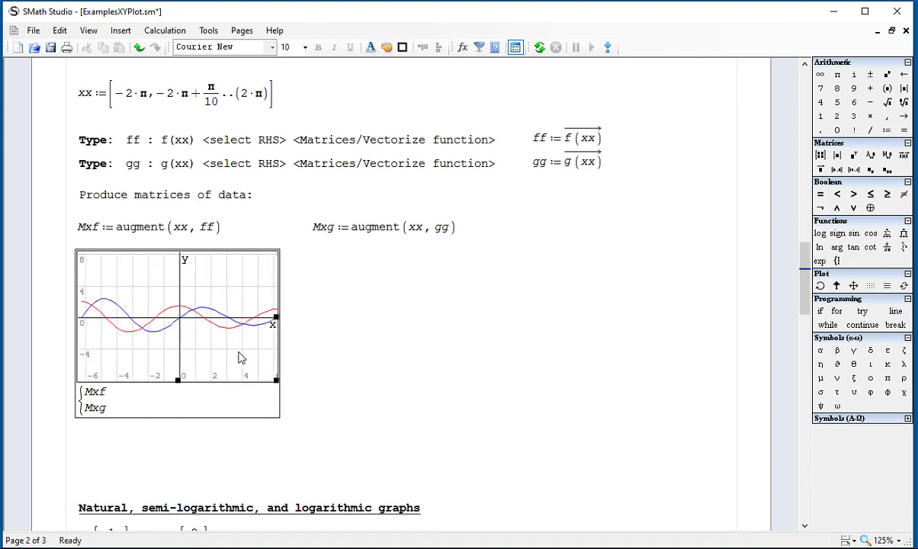
{"action": "scroll", "coordinate": [239, 358], "scroll_direction": "up", "scroll_amount": 4}
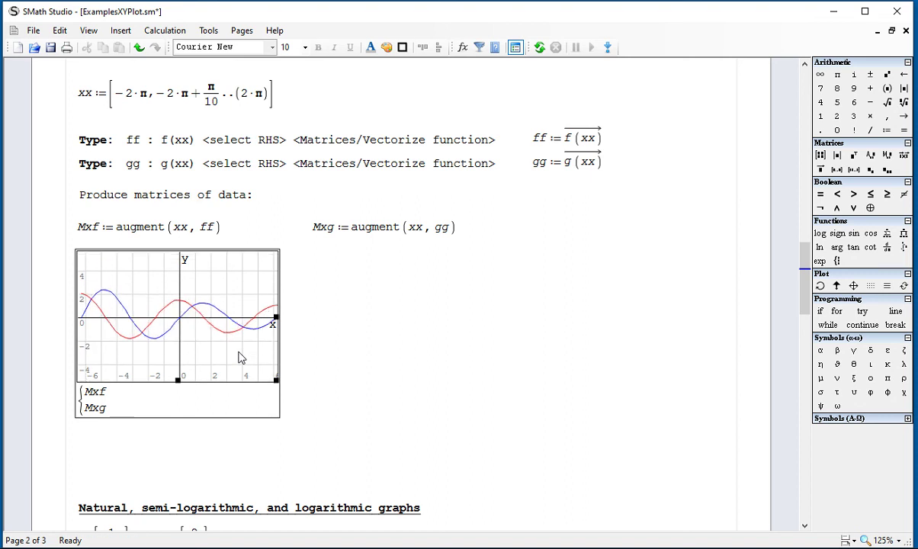
{"action": "scroll", "coordinate": [238, 358], "scroll_direction": "up", "scroll_amount": 4}
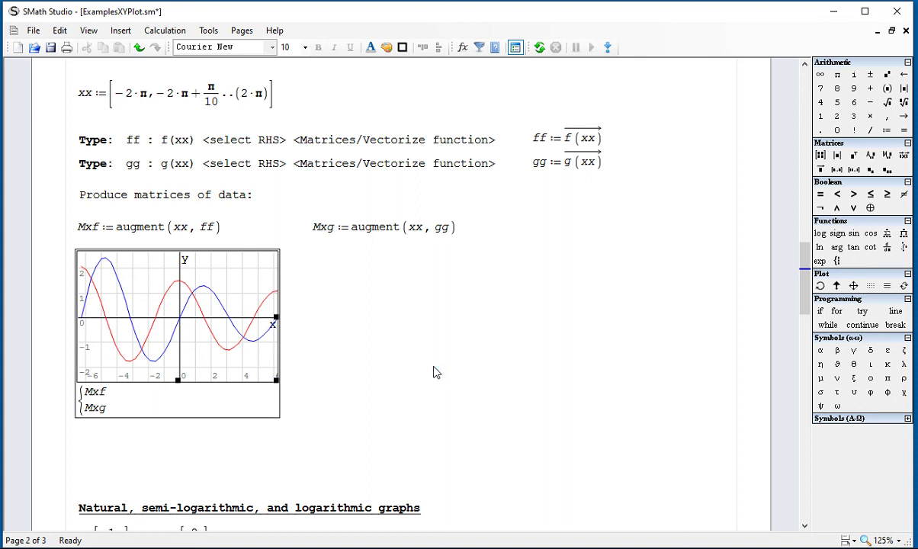
{"action": "scroll", "coordinate": [433, 371], "scroll_direction": "up", "scroll_amount": 1}
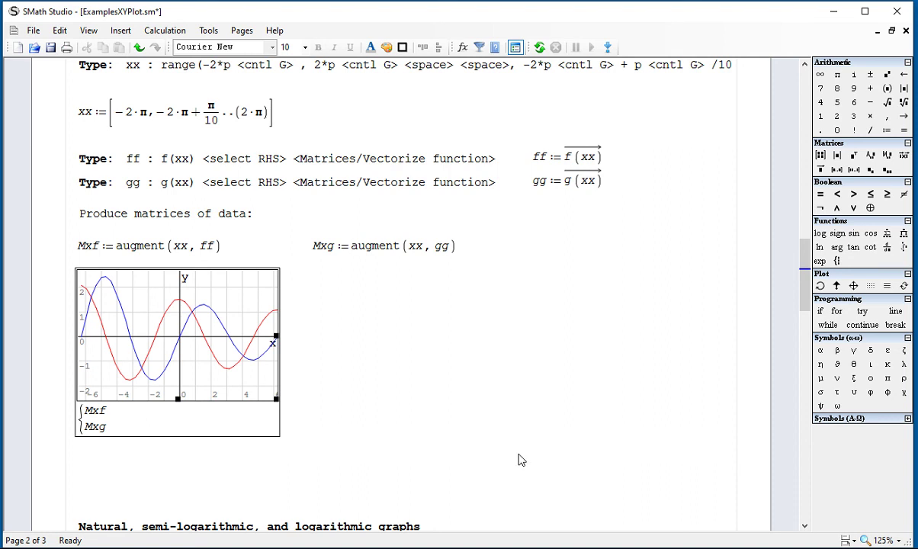